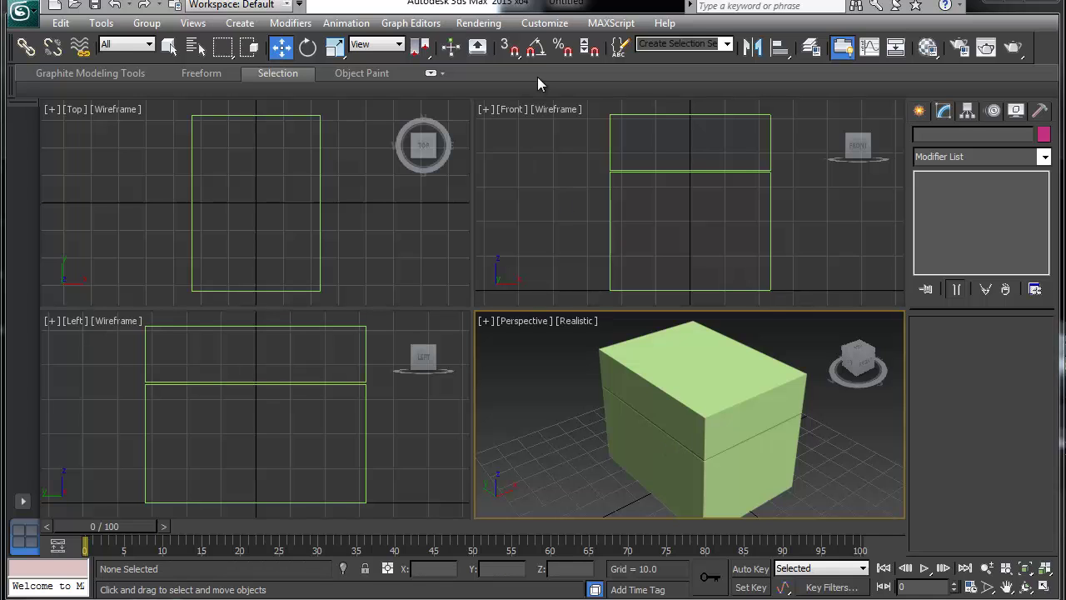
# - Set the system unit scale to 1 Unit = 1.0 Meters and close both units dialogs
pyautogui.click(544, 23)
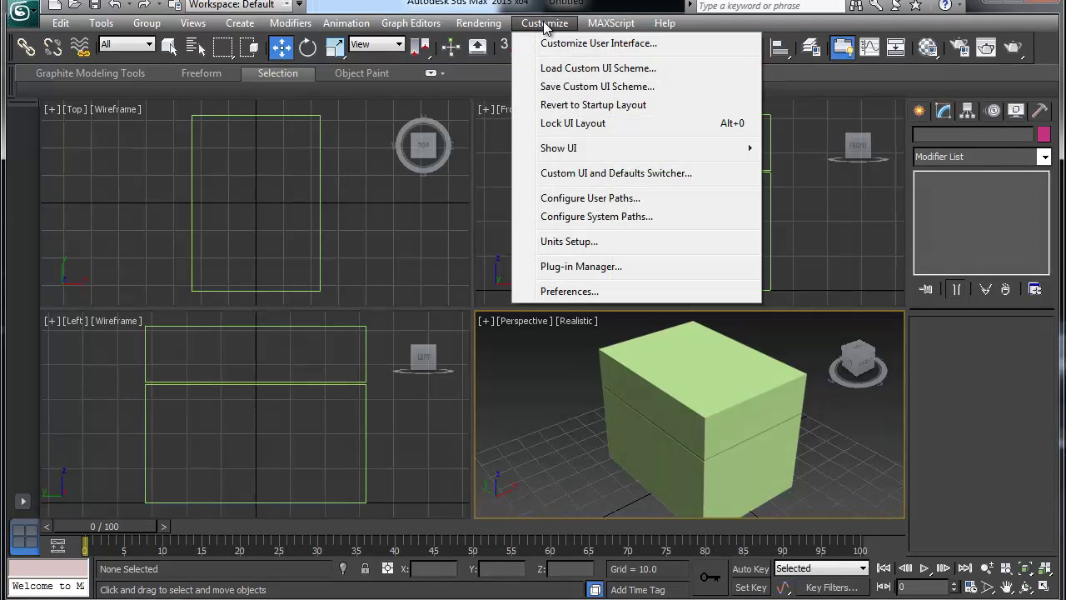
pyautogui.click(587, 242)
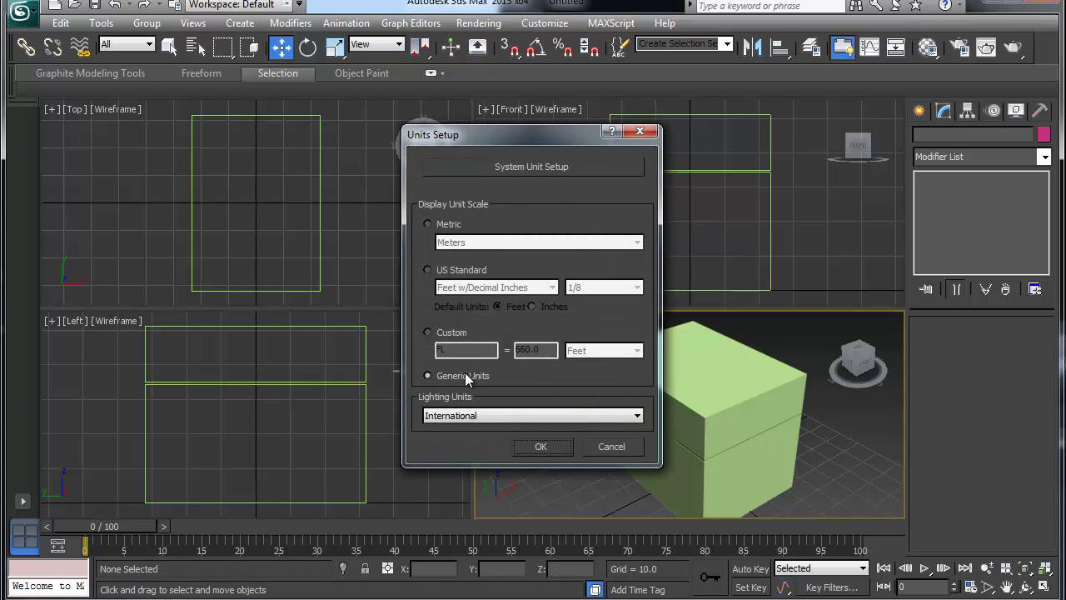
pyautogui.click(561, 166)
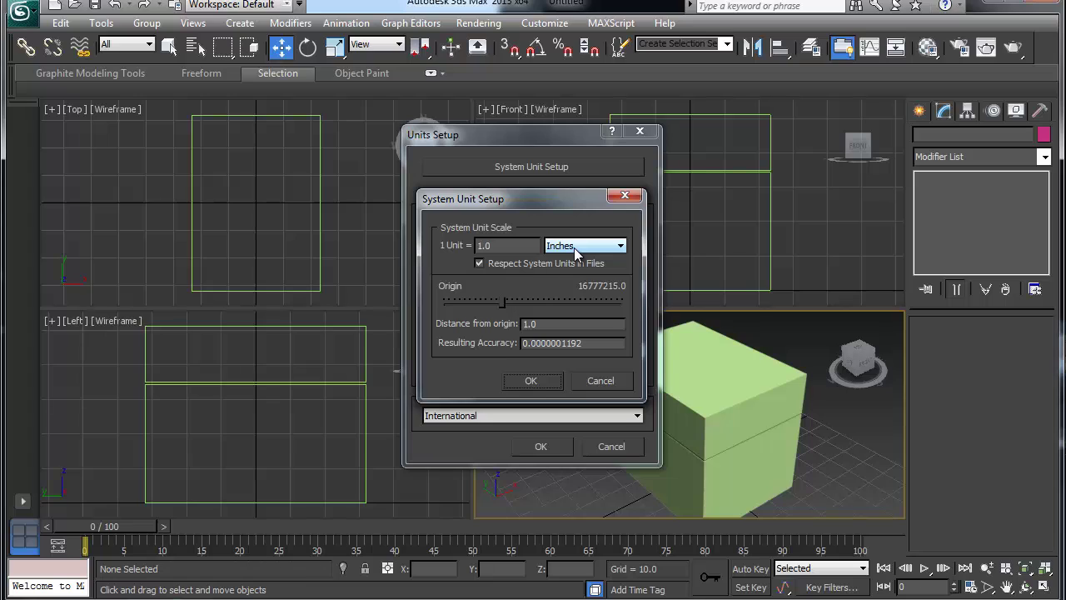
pyautogui.click(513, 245)
pyautogui.press('Tab')
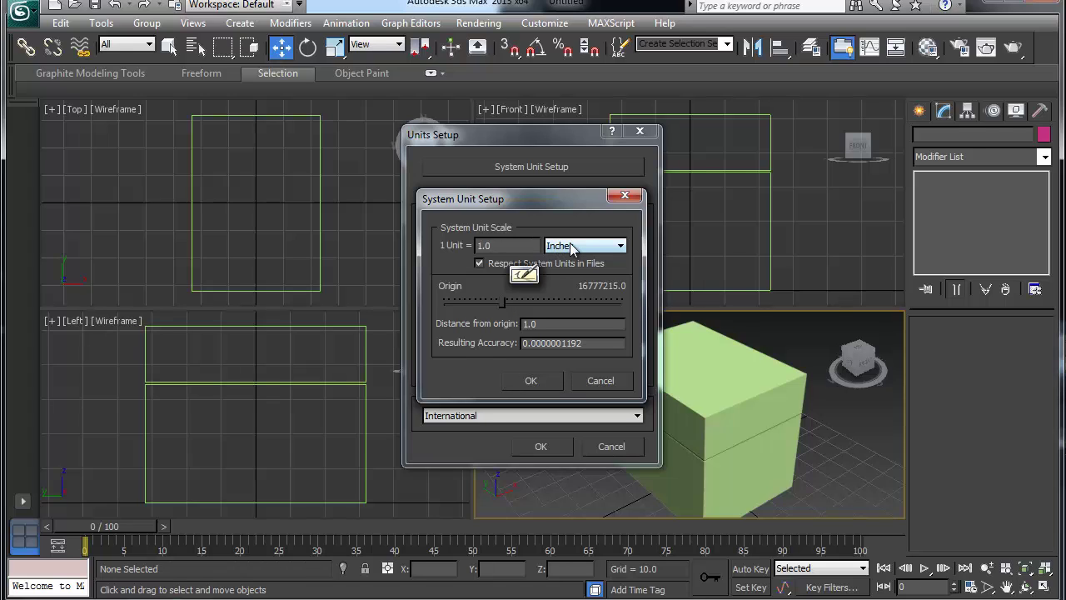
pyautogui.click(570, 246)
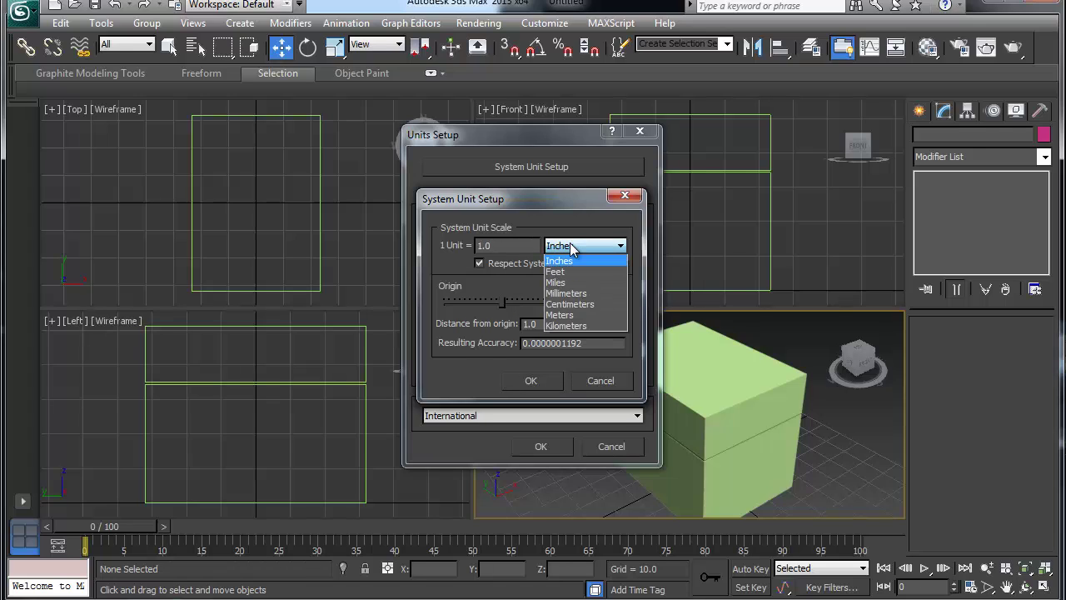
pyautogui.click(570, 316)
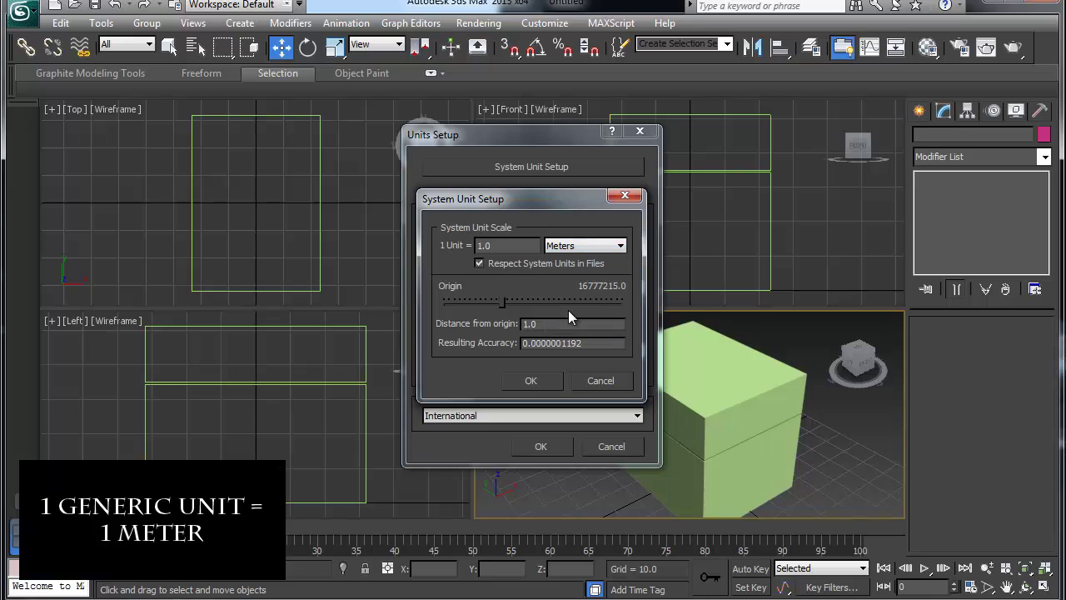
pyautogui.click(526, 381)
pyautogui.click(533, 448)
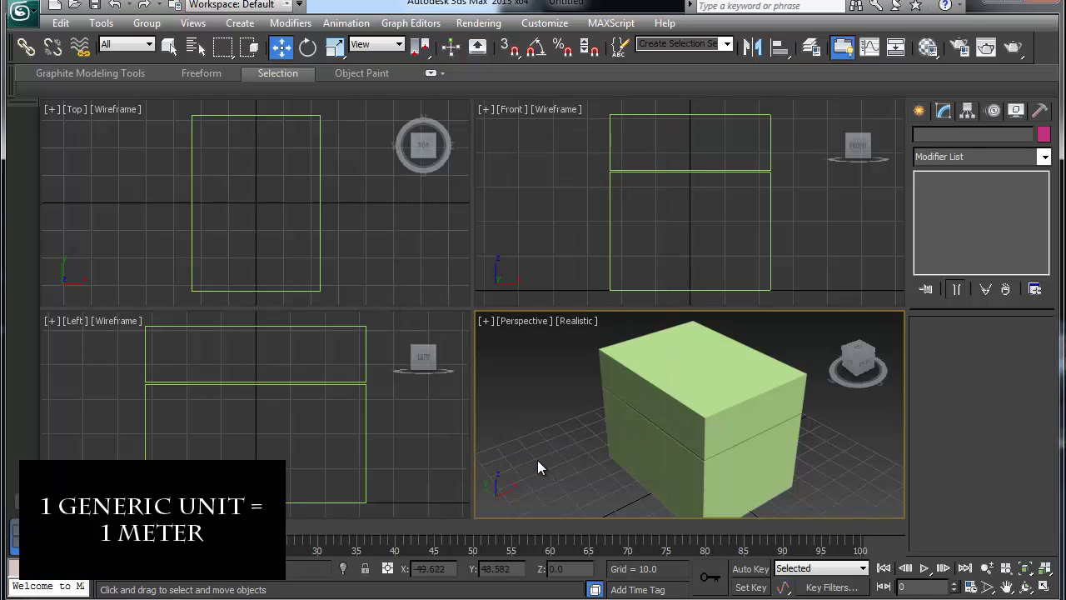
# - Give the lower box Length 2, Width 3 and Height 2, then select the upper box
pyautogui.click(683, 459)
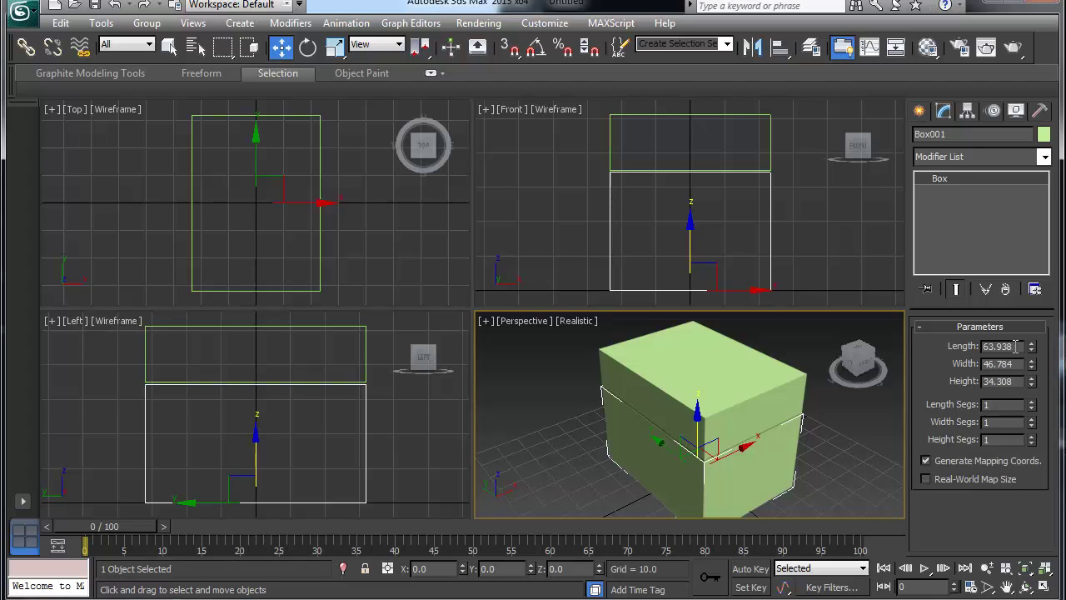
pyautogui.moveTo(1015, 346); pyautogui.dragTo(951, 356)
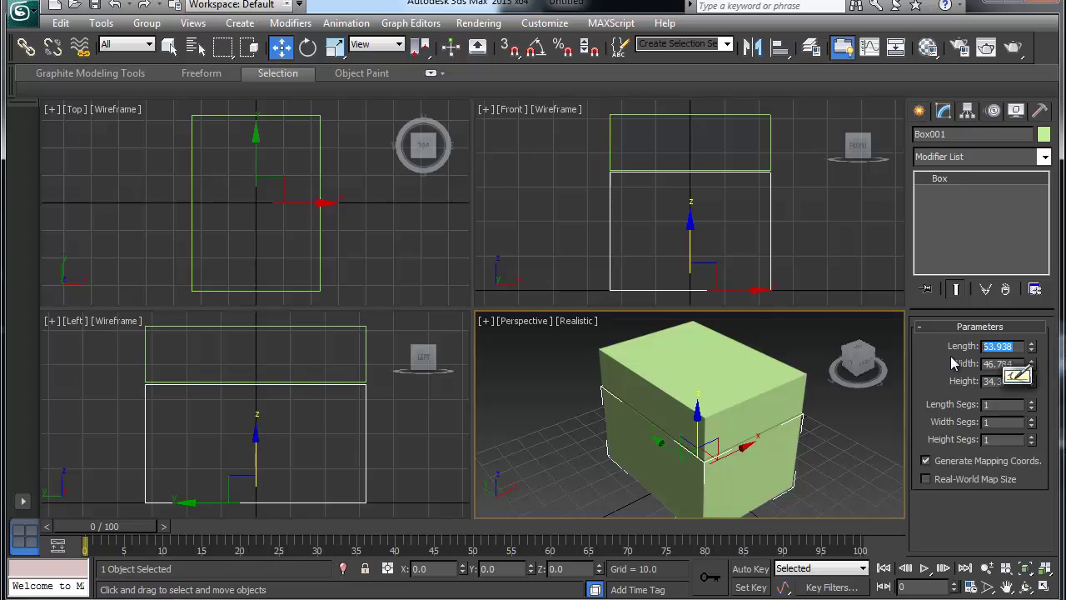
pyautogui.write('2')
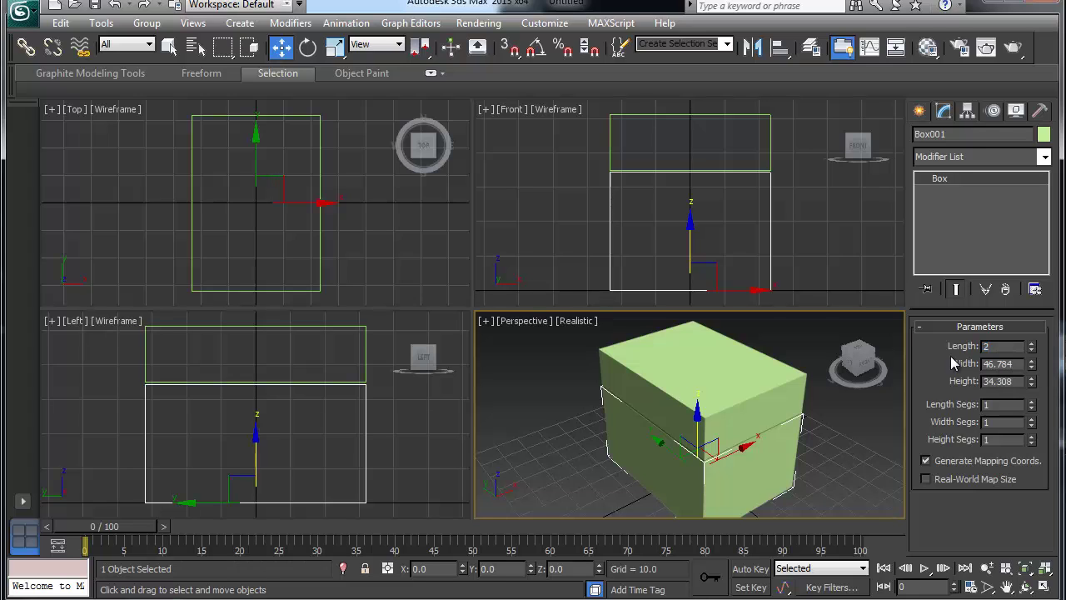
pyautogui.press('Tab')
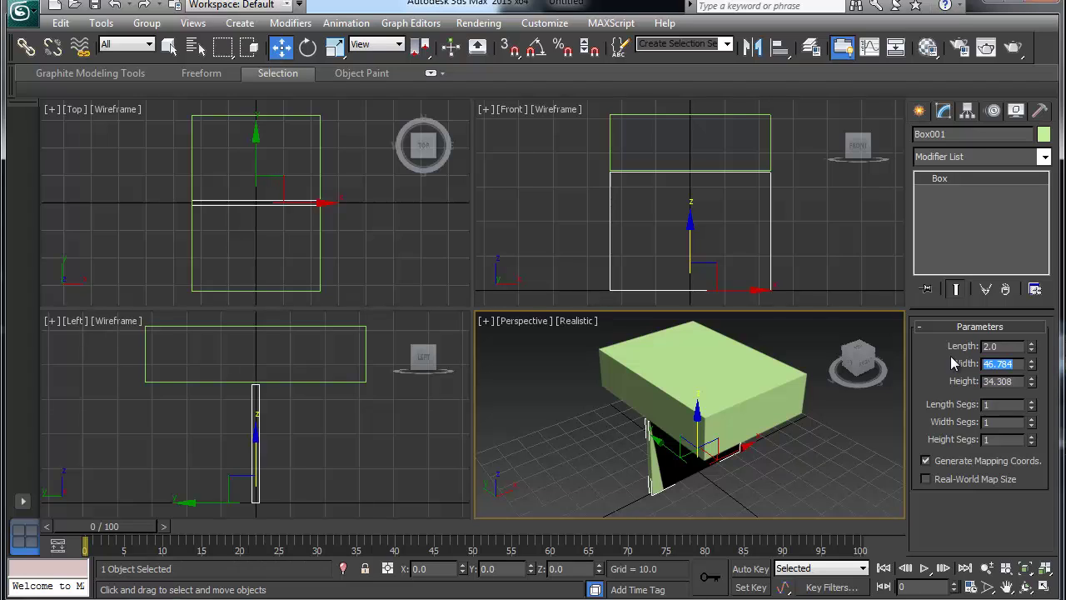
pyautogui.write('1')
pyautogui.press('Tab')
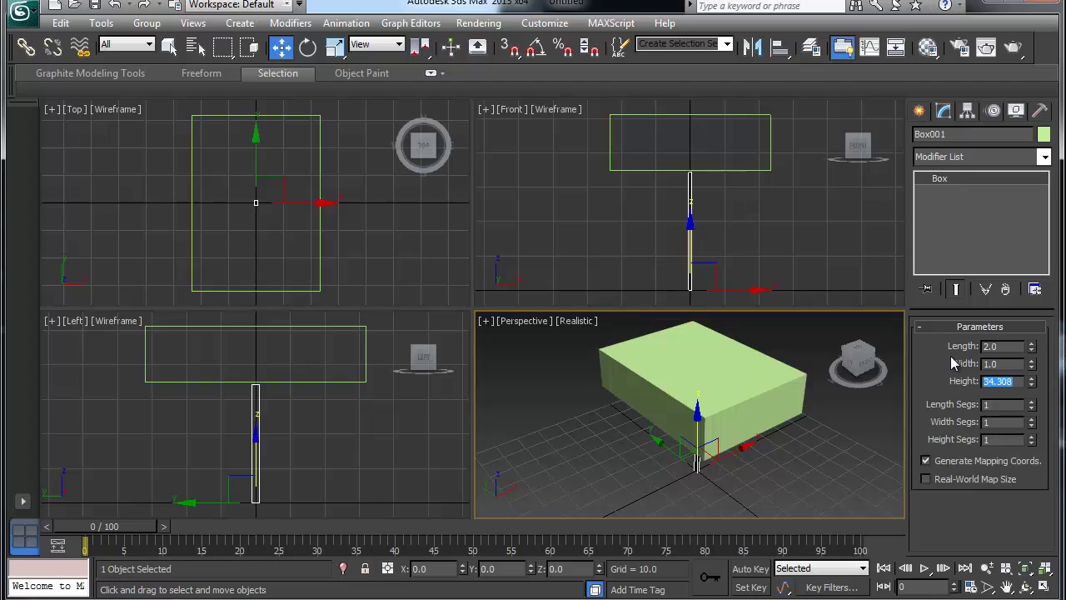
pyautogui.write('3')
pyautogui.press('BackSpace')
pyautogui.write('2')
pyautogui.hotkey('shift', 'Tab')
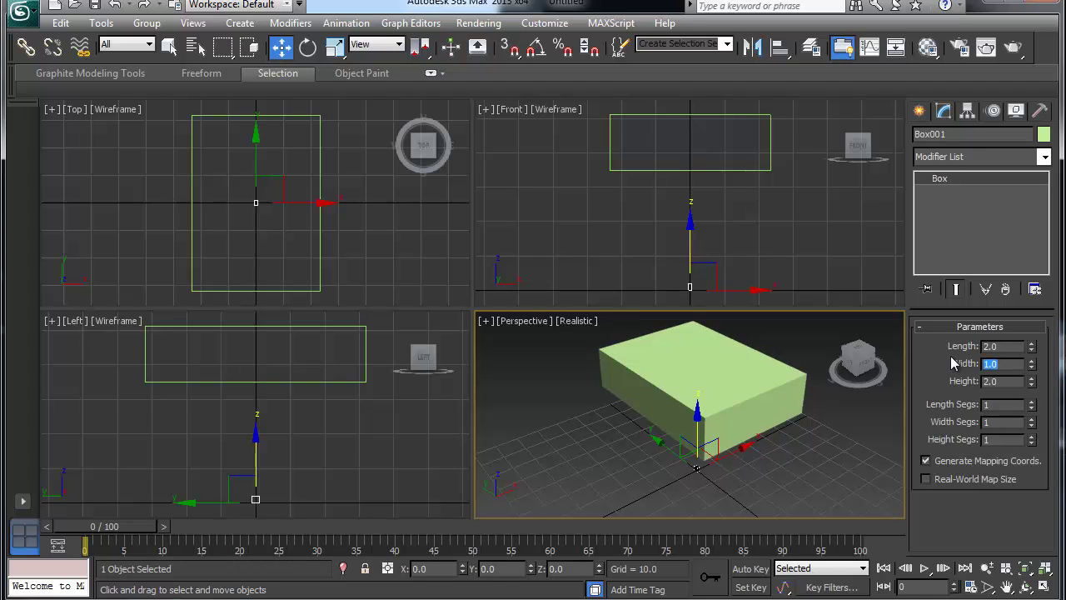
pyautogui.write('3')
pyautogui.press('Return')
pyautogui.click(745, 404)
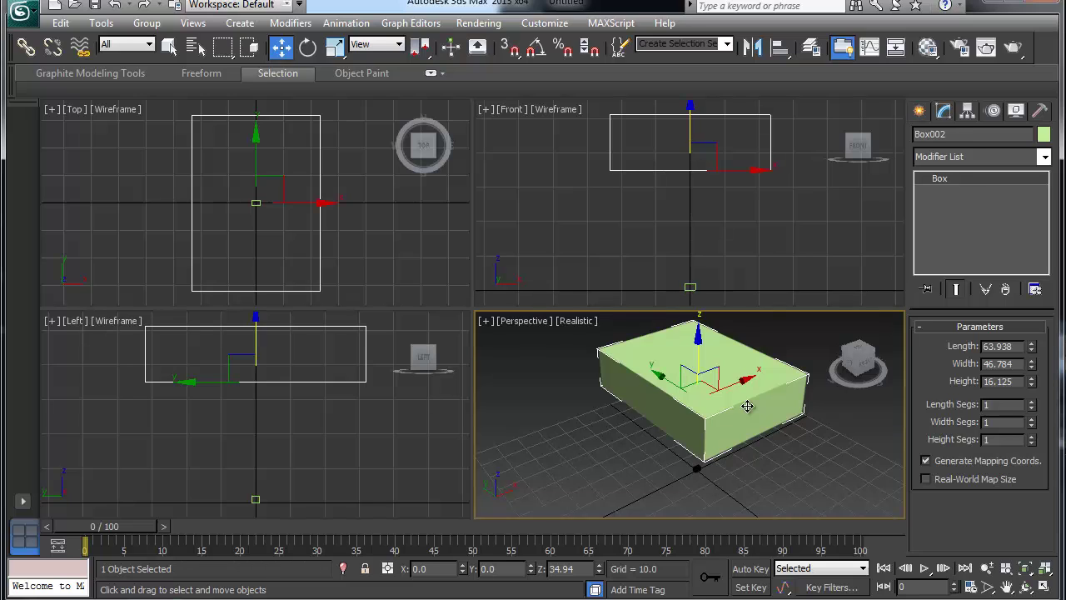
# - Delete the large upper box and Shift-drag a copy of the small box up to Z 2.013
pyautogui.press('Delete')
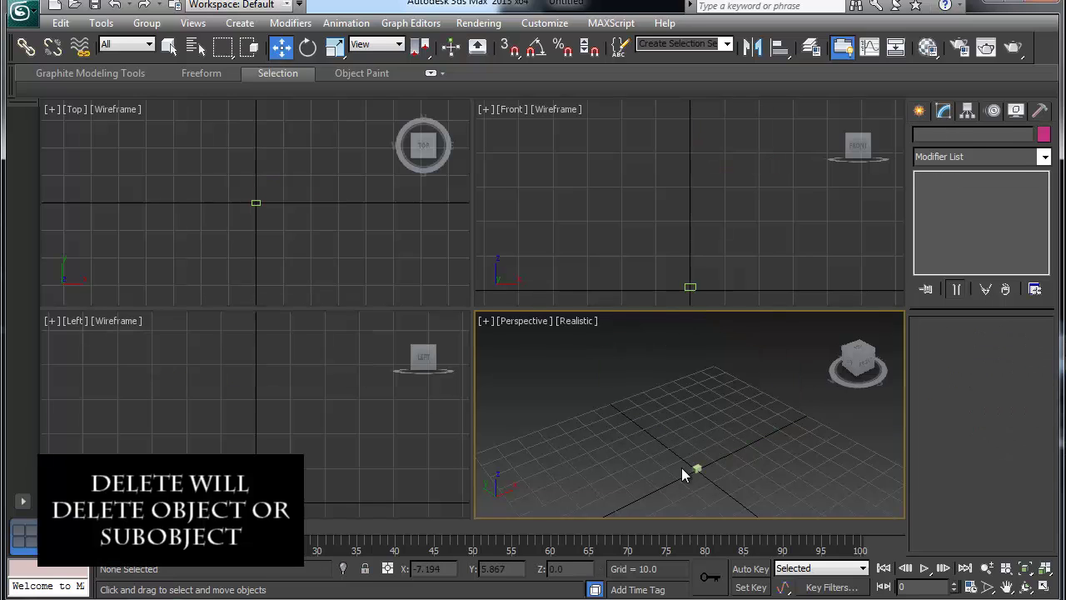
pyautogui.hotkey('ctrl', 'z')
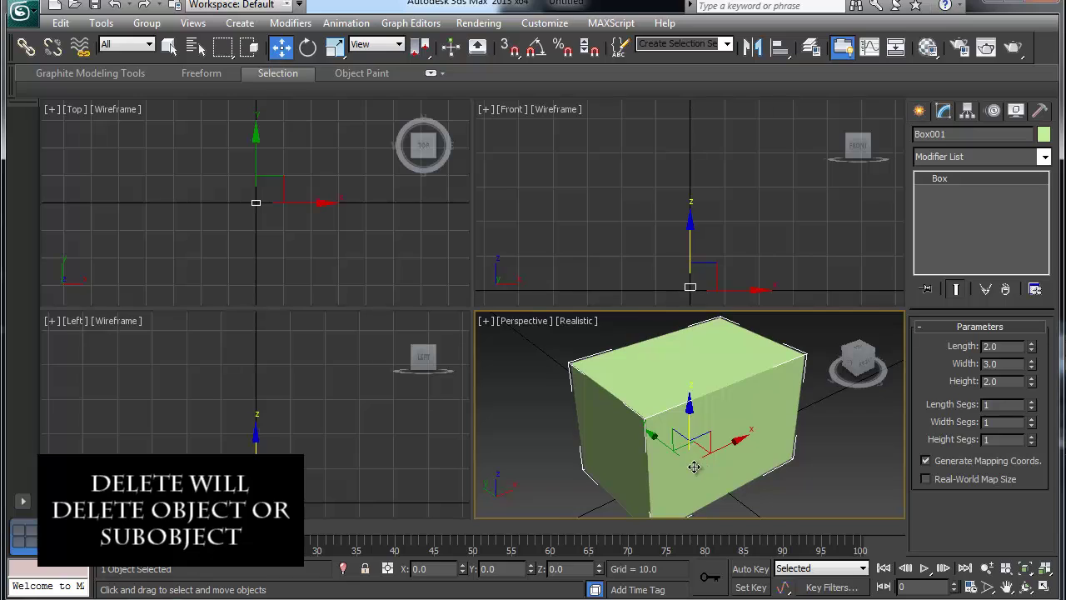
pyautogui.click(1045, 567)
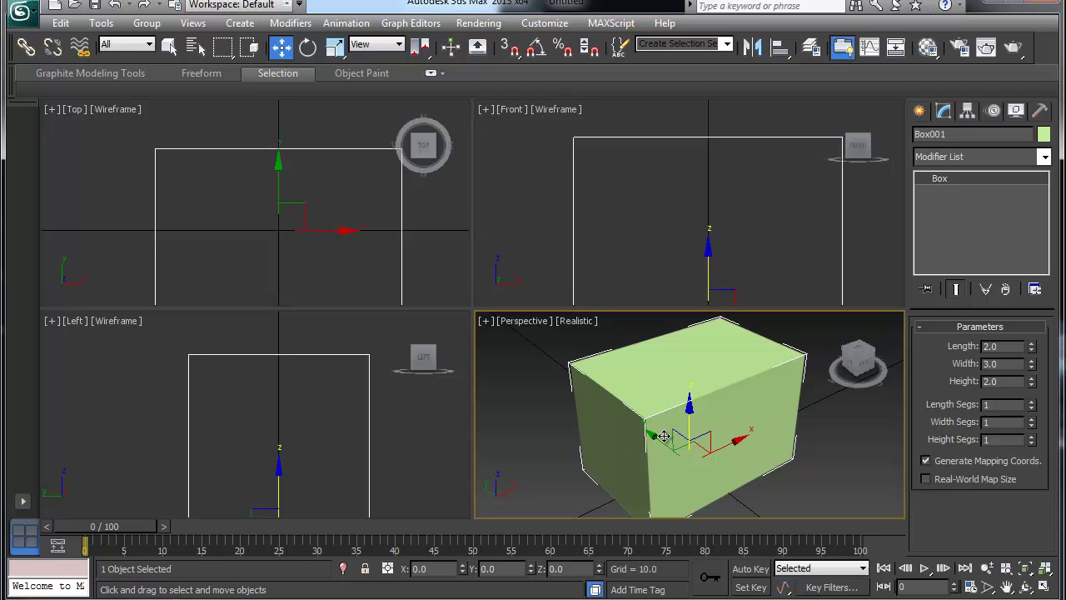
pyautogui.keyDown('alt'); pyautogui.moveTo(658, 463); pyautogui.dragTo(692, 441, button='middle'); pyautogui.keyUp('alt')
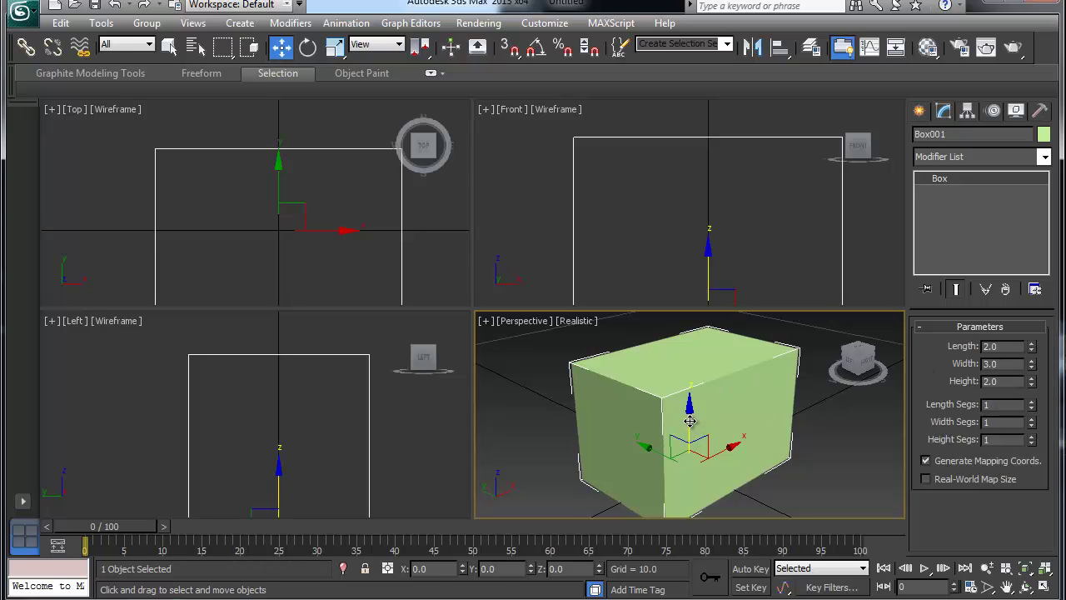
pyautogui.keyDown('shift'); pyautogui.moveTo(689, 420); pyautogui.dragTo(716, 317); pyautogui.keyUp('shift')
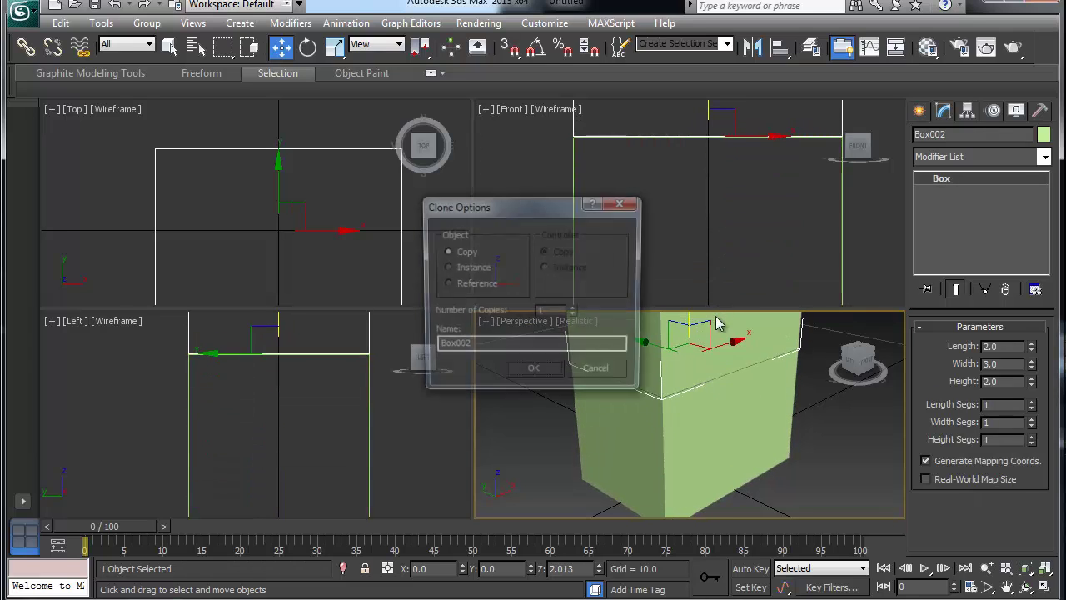
# - Create the box as an independent Copy and set its Height to 1
pyautogui.click(533, 377)
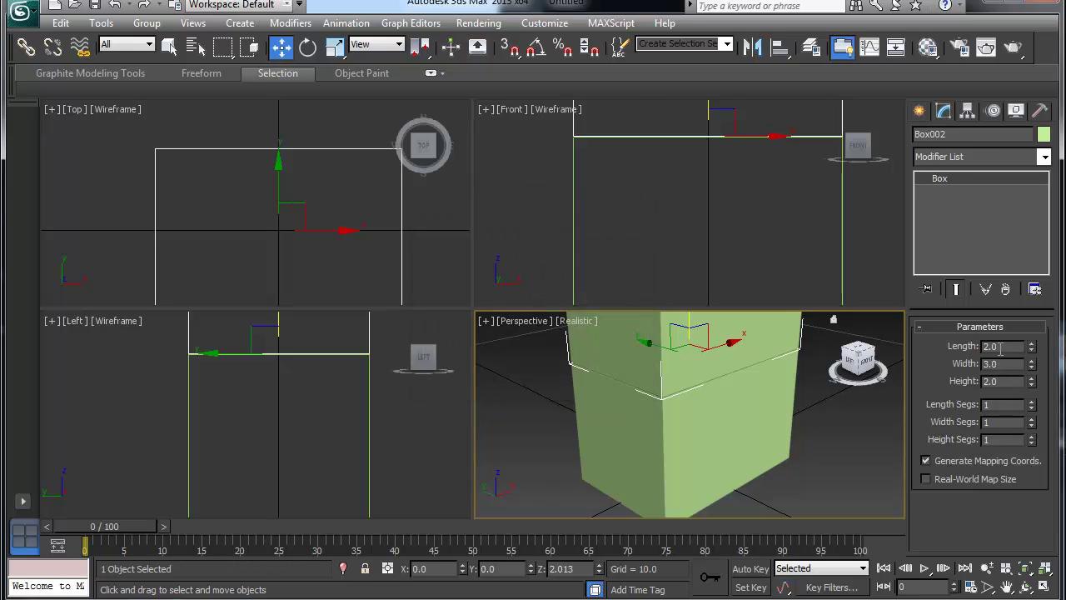
pyautogui.doubleClick(995, 380)
pyautogui.write('1')
pyautogui.press('Return')
pyautogui.scroll(-4, 635, 440)
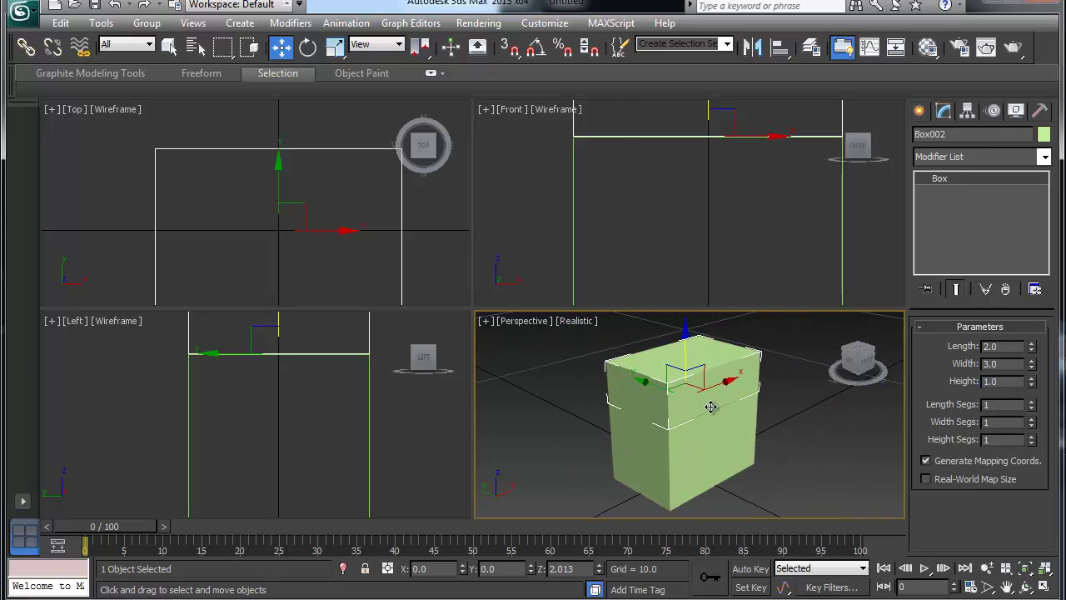
# - Shorten the lower box to Height 1.5 and lower the copy onto it at Z 1.508
pyautogui.click(658, 463)
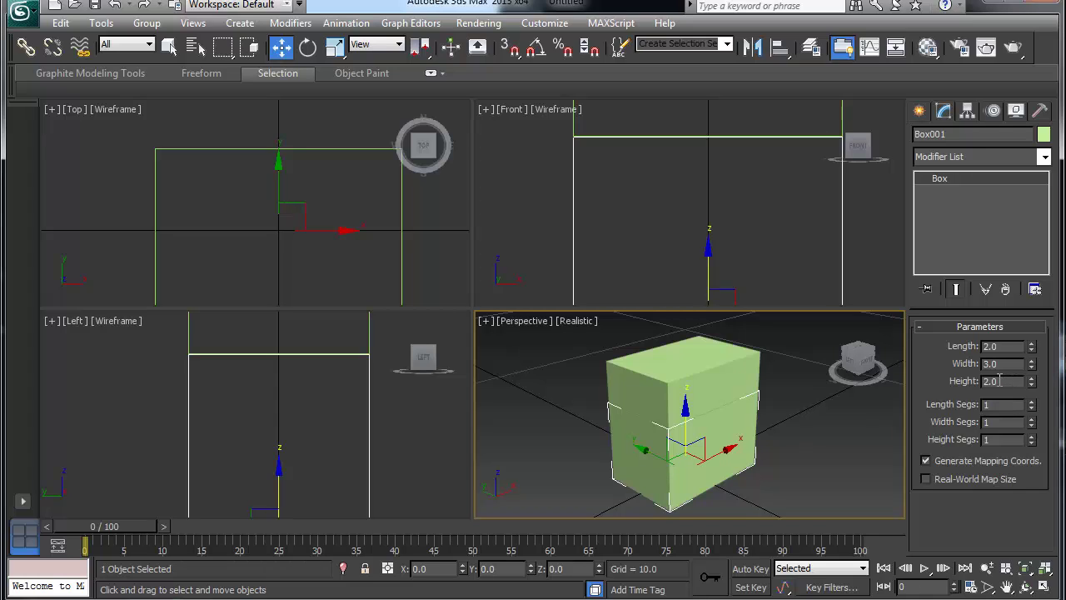
pyautogui.doubleClick(990, 381)
pyautogui.write('1')
pyautogui.press('Return')
pyautogui.click(698, 366)
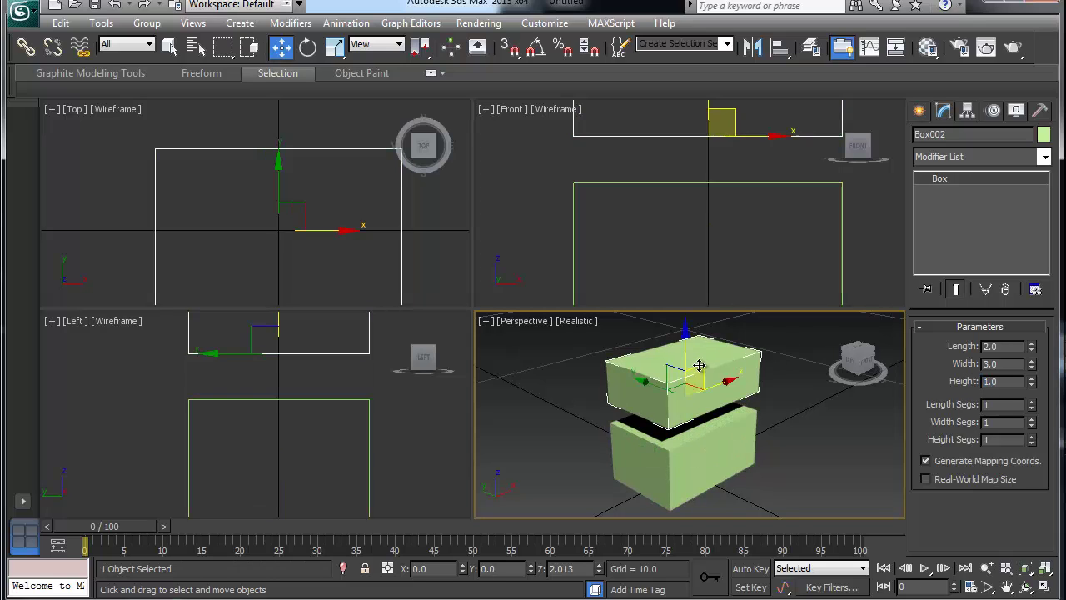
pyautogui.moveTo(685, 337); pyautogui.dragTo(683, 356)
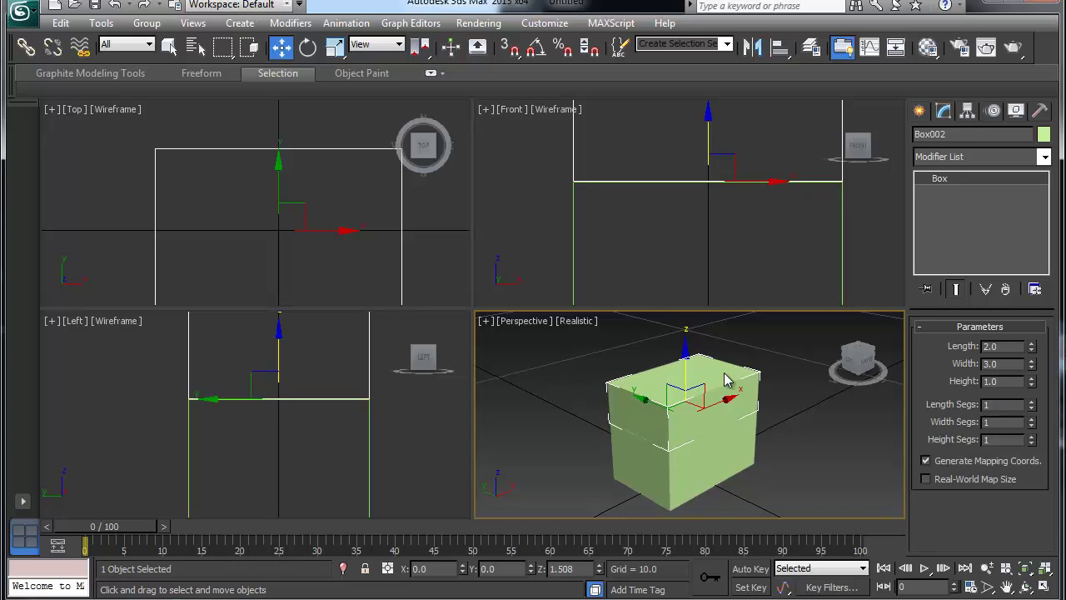
pyautogui.click(813, 456)
# - Frame both boxes in all views, orbit to a low front angle, and select Box002
pyautogui.press('z')
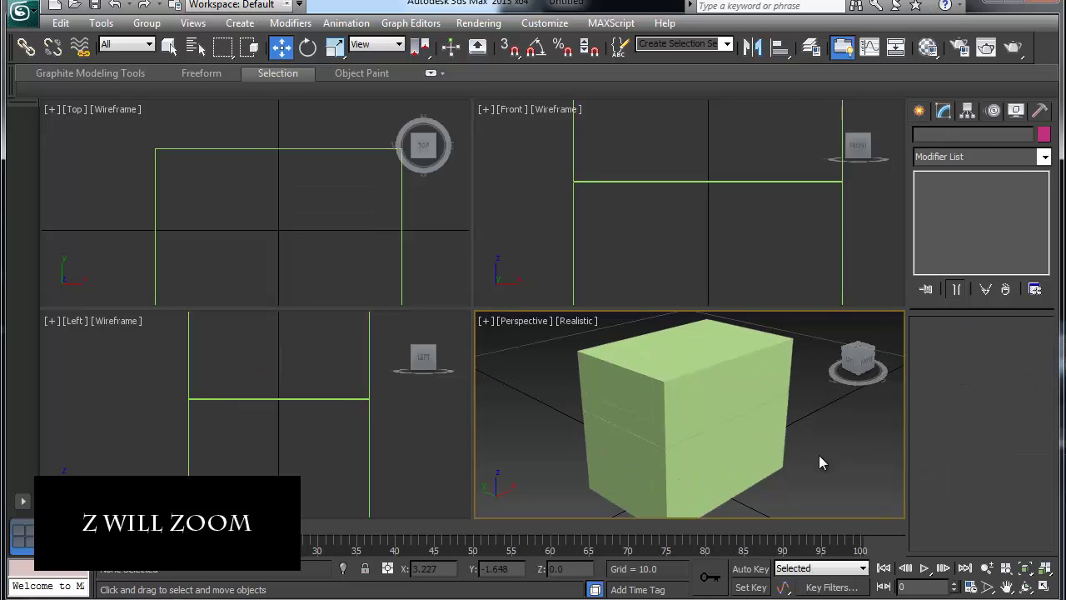
pyautogui.click(1043, 570)
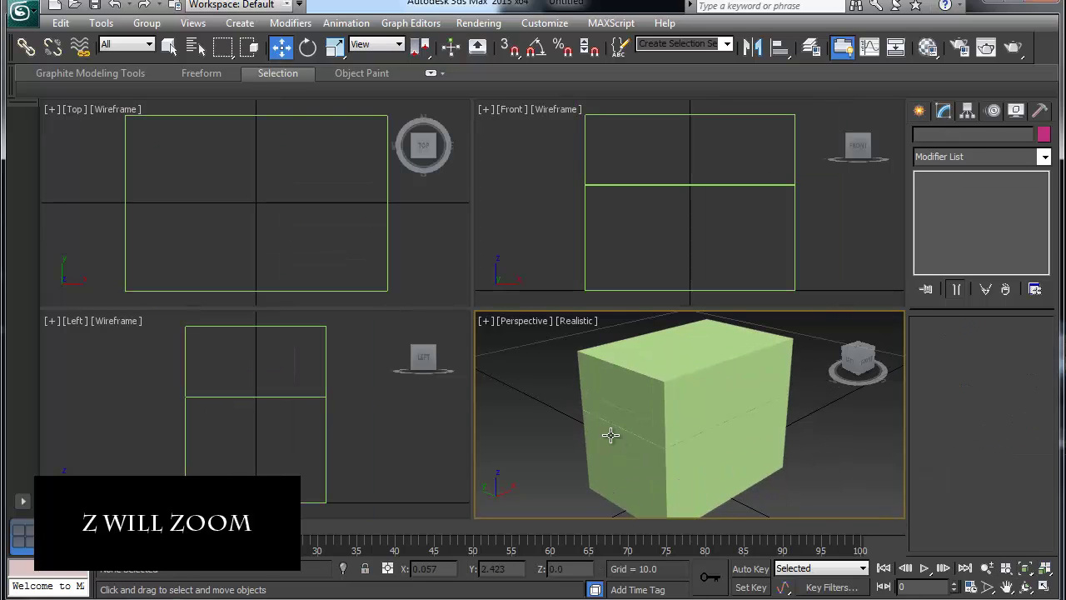
pyautogui.keyDown('alt'); pyautogui.moveTo(673, 438); pyautogui.dragTo(535, 435, button='middle'); pyautogui.keyUp('alt')
pyautogui.click(678, 461)
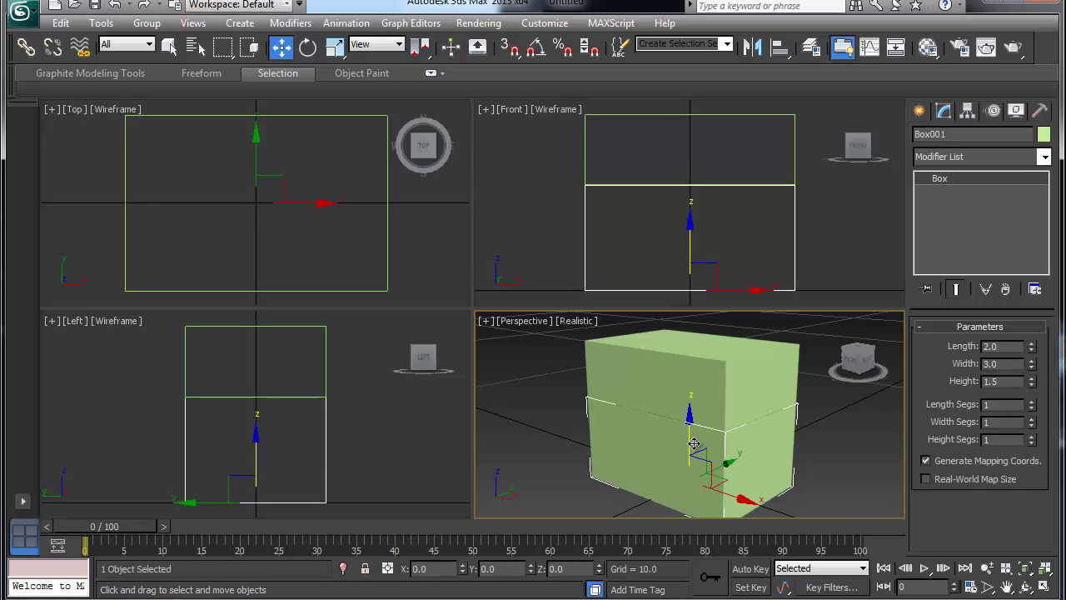
pyautogui.click(670, 373)
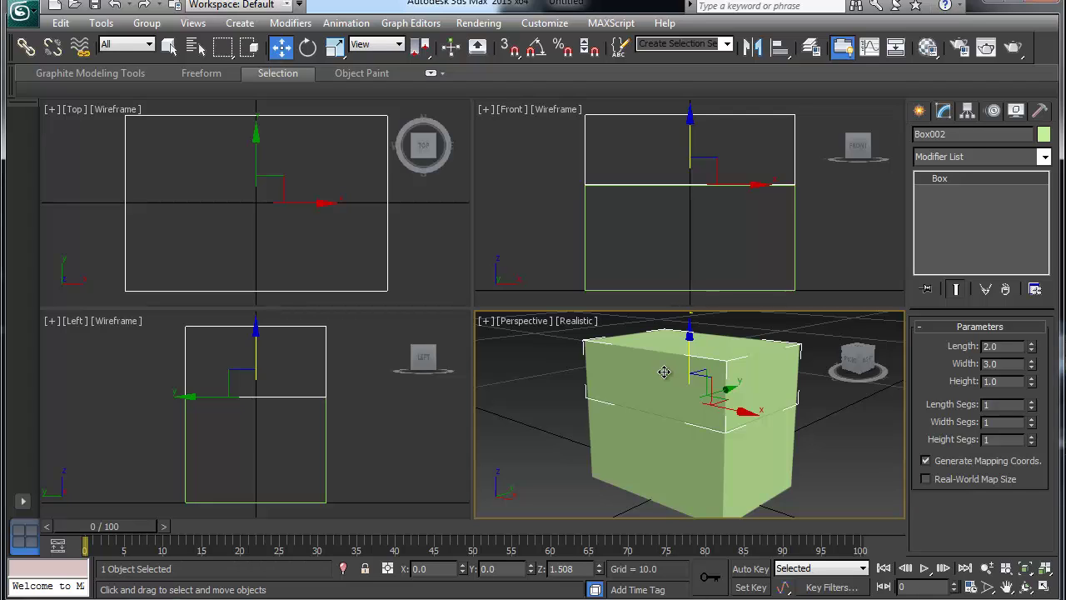
# - Hide Box002, test Unhide All, hide Box002 again, and select Box001
pyautogui.rightClick(663, 373)
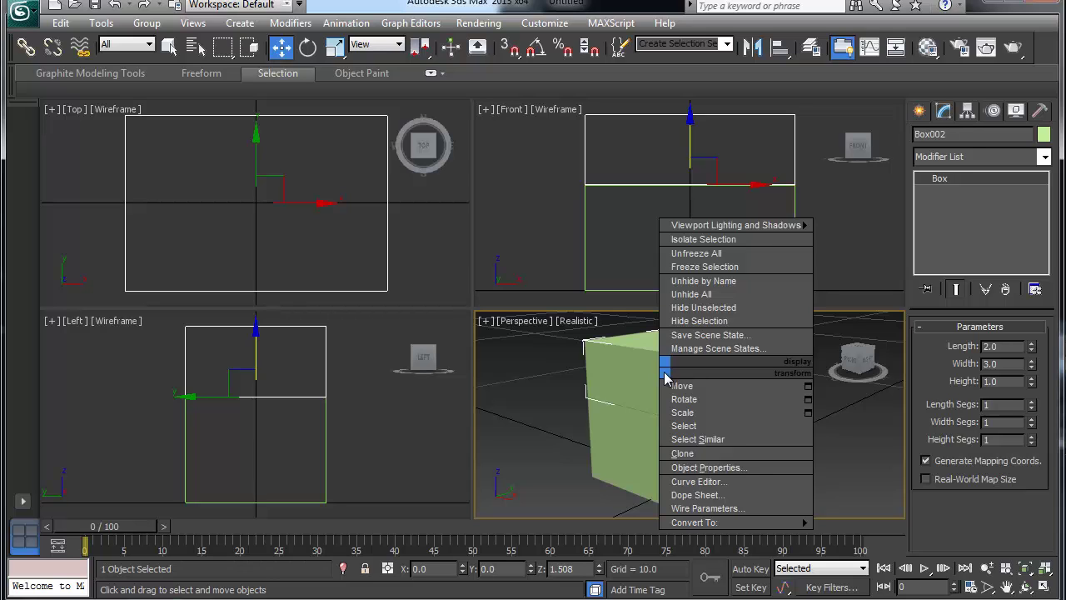
pyautogui.click(695, 322)
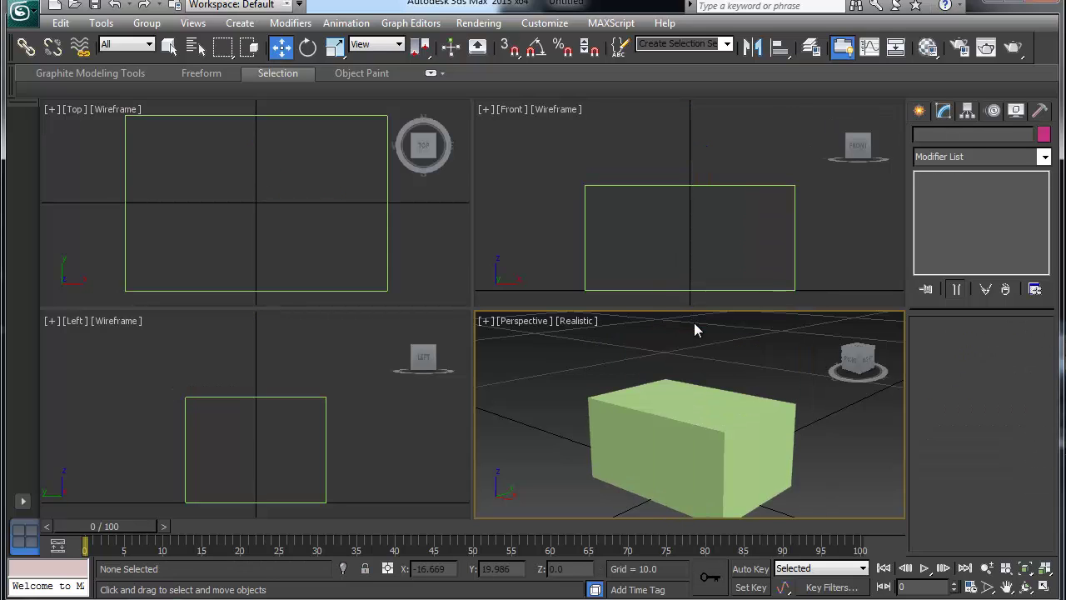
pyautogui.rightClick(716, 412)
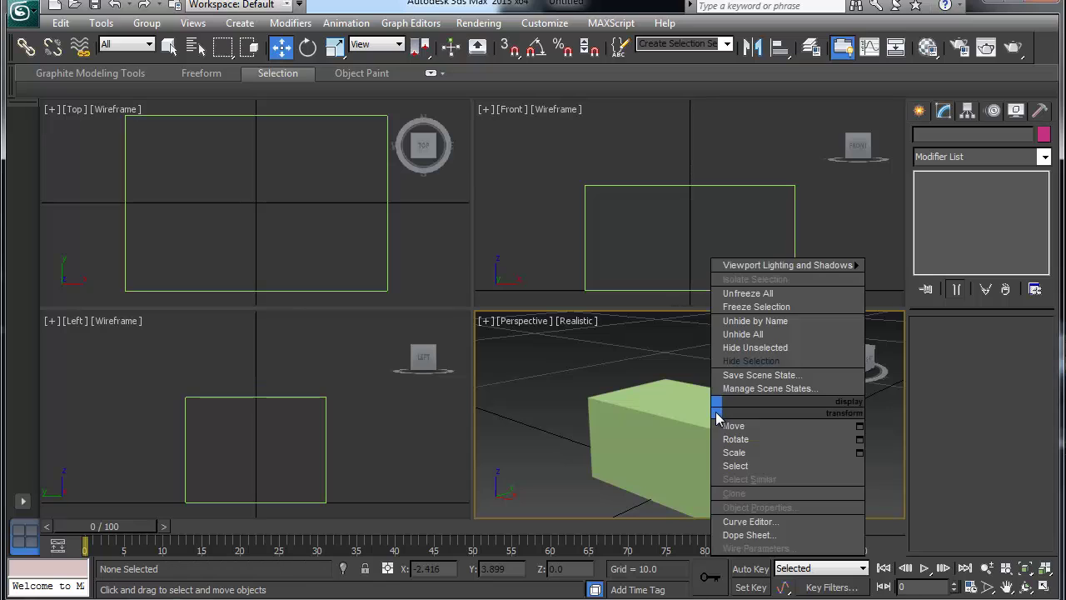
pyautogui.click(759, 335)
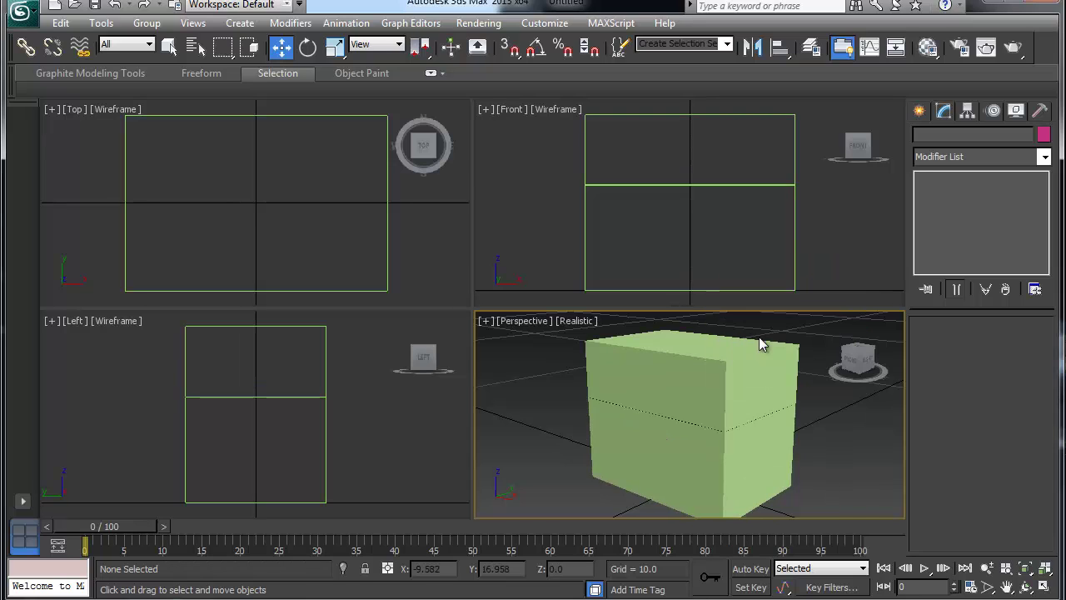
pyautogui.click(730, 372)
pyautogui.rightClick(730, 373)
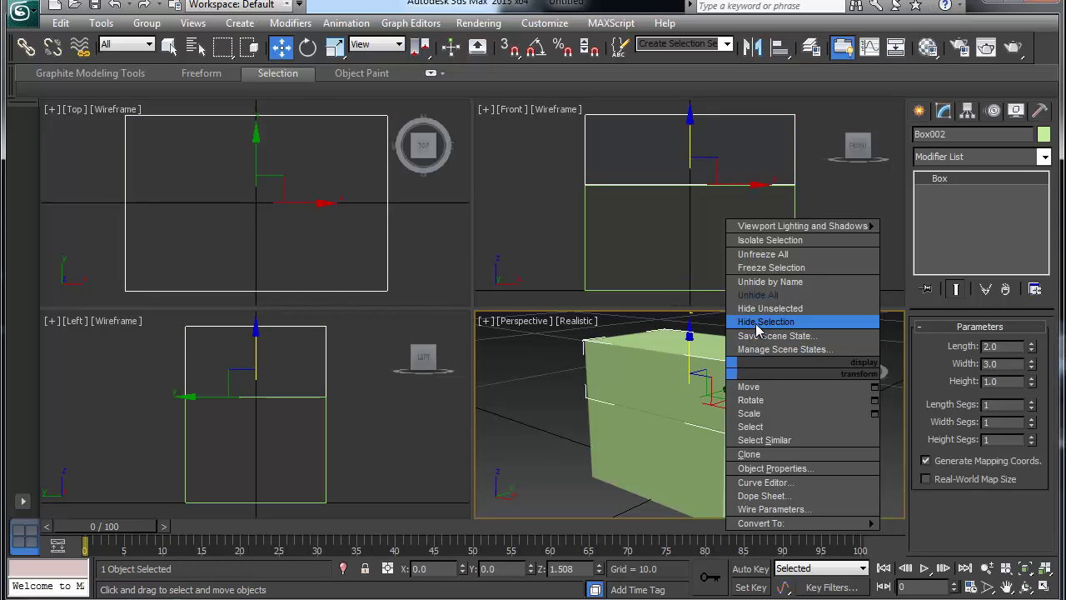
pyautogui.click(757, 323)
pyautogui.click(681, 438)
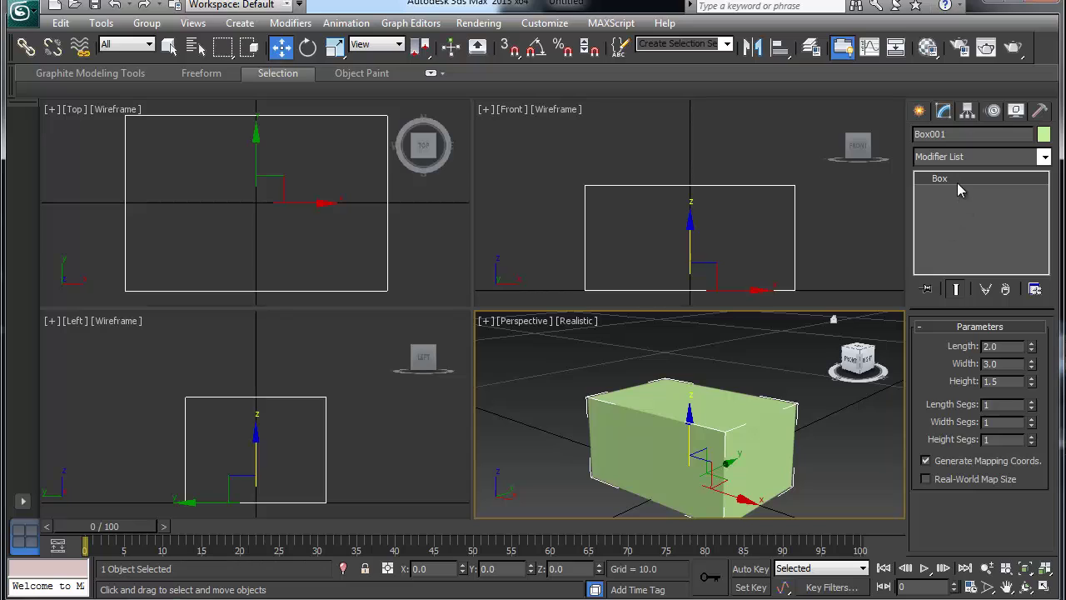
pyautogui.click(921, 112)
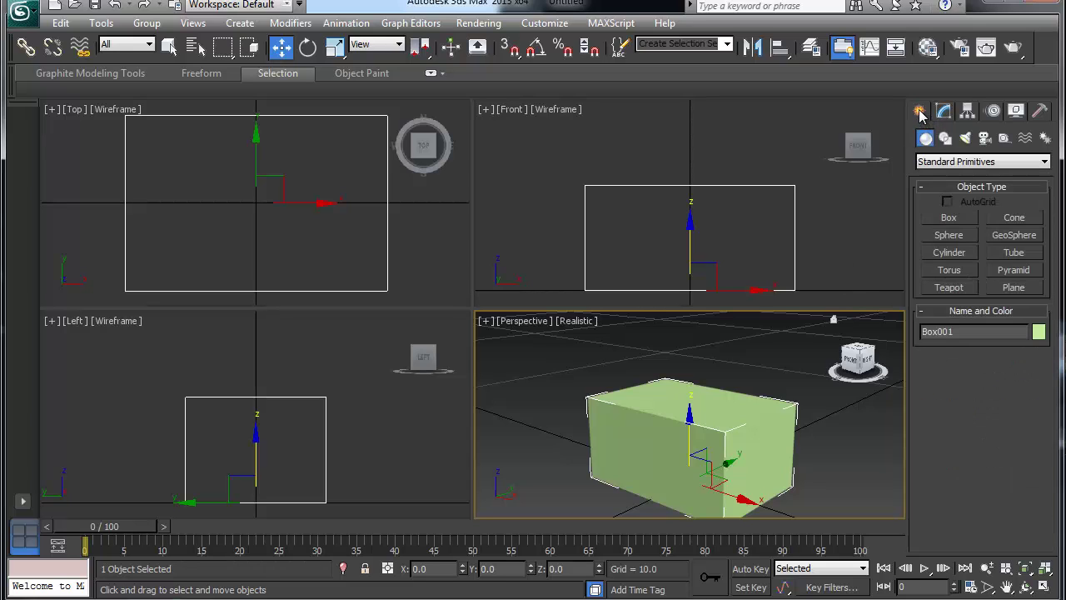
pyautogui.click(944, 111)
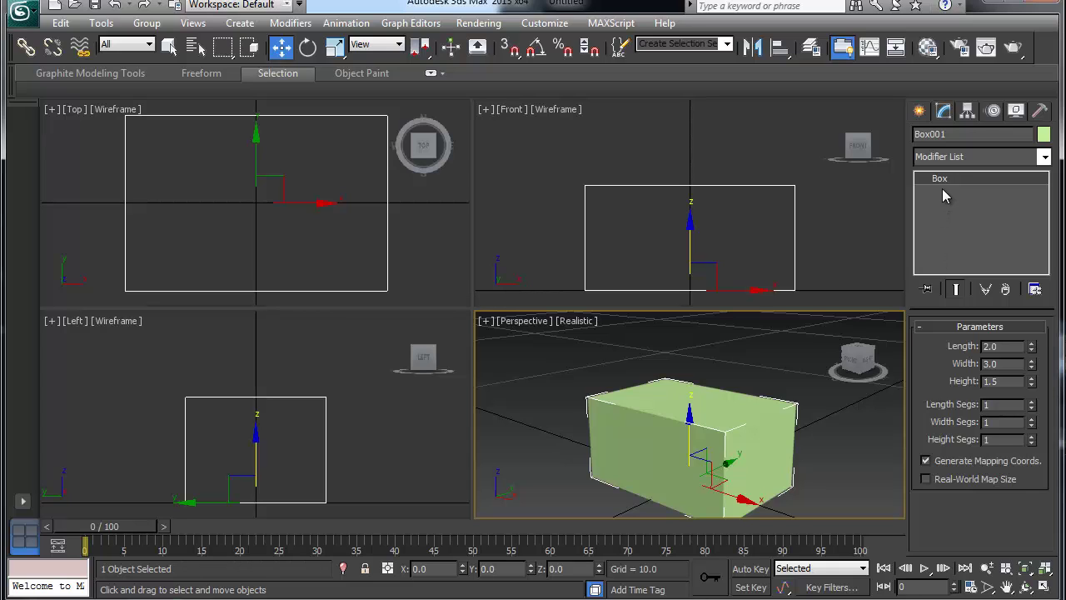
# - Add an Edit Poly modifier to Box001 from the Modifier List
pyautogui.click(1044, 157)
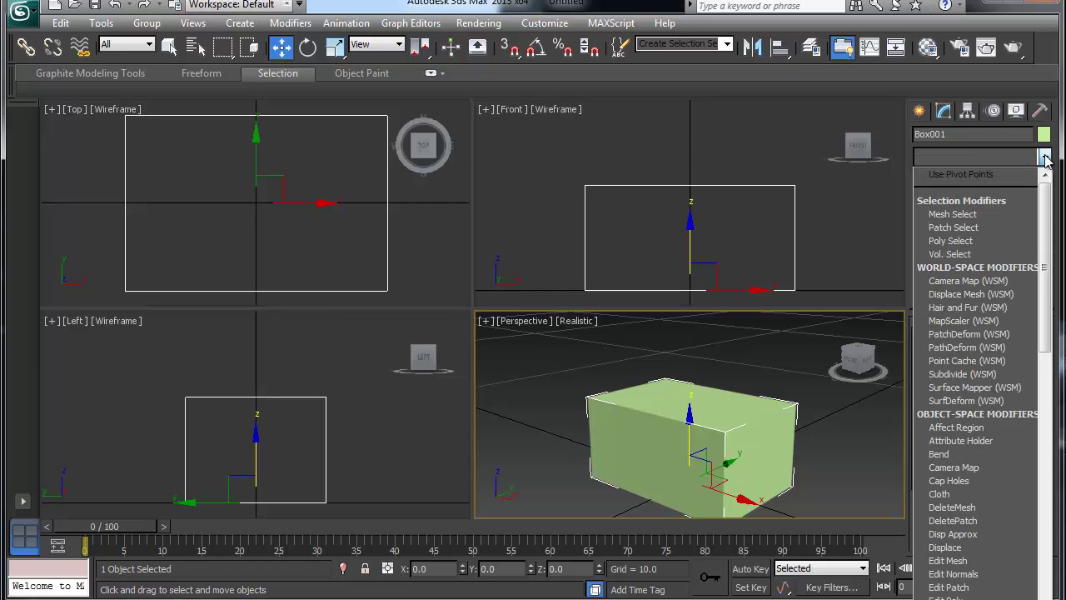
pyautogui.scroll(-8, 1039, 315)
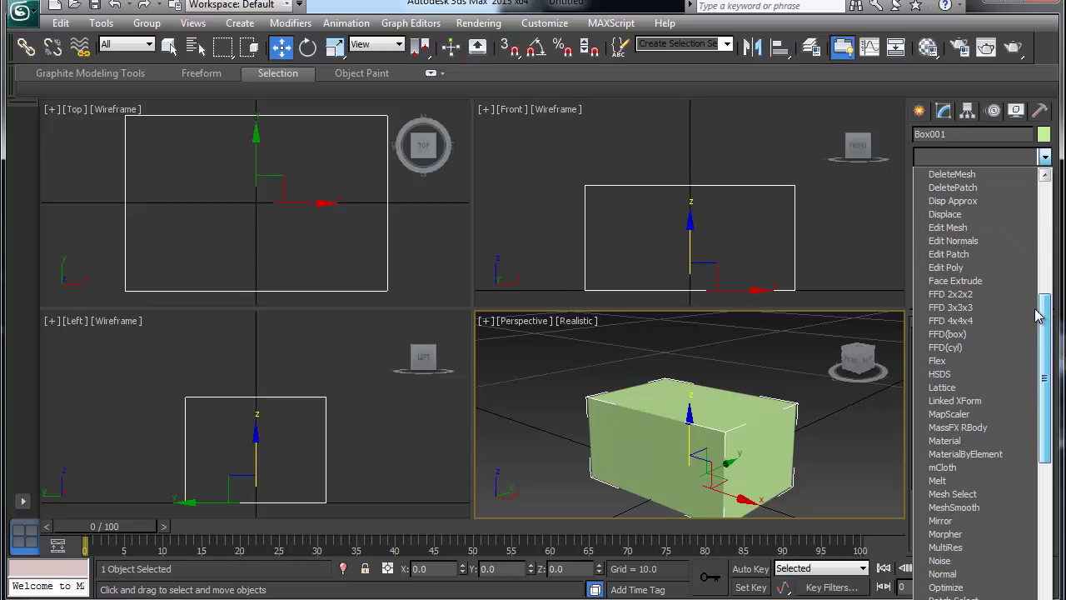
pyautogui.moveTo(1040, 314); pyautogui.dragTo(1034, 360)
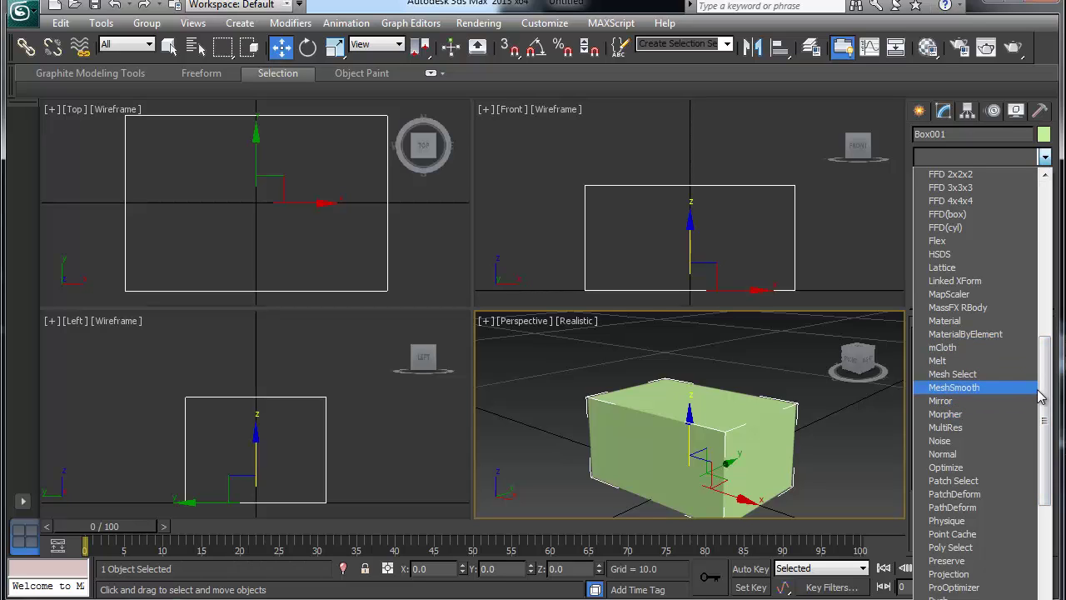
pyautogui.moveTo(1044, 397); pyautogui.dragTo(1037, 306)
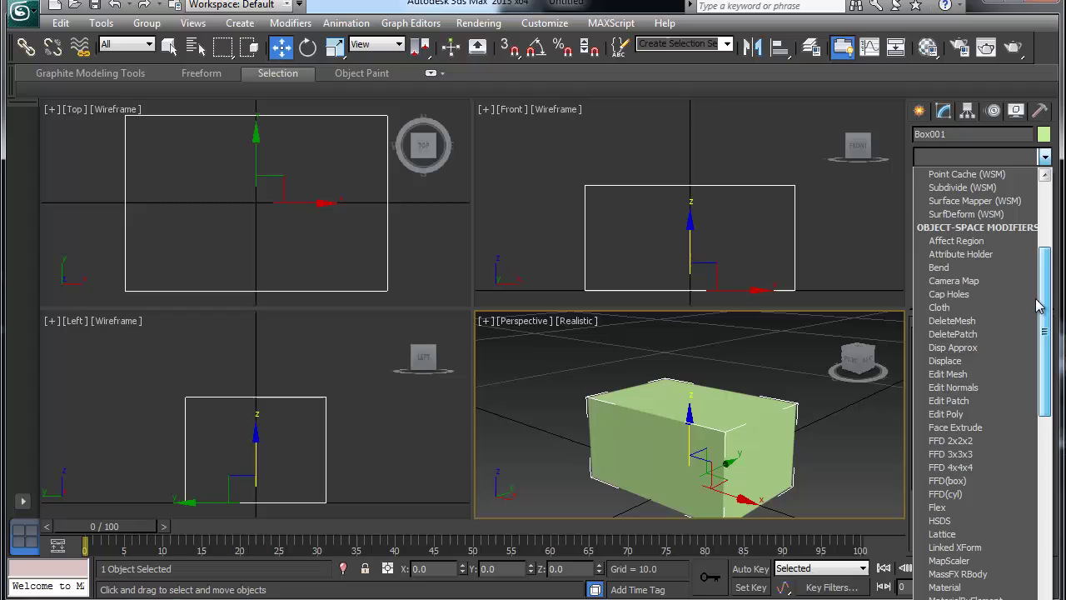
pyautogui.click(964, 416)
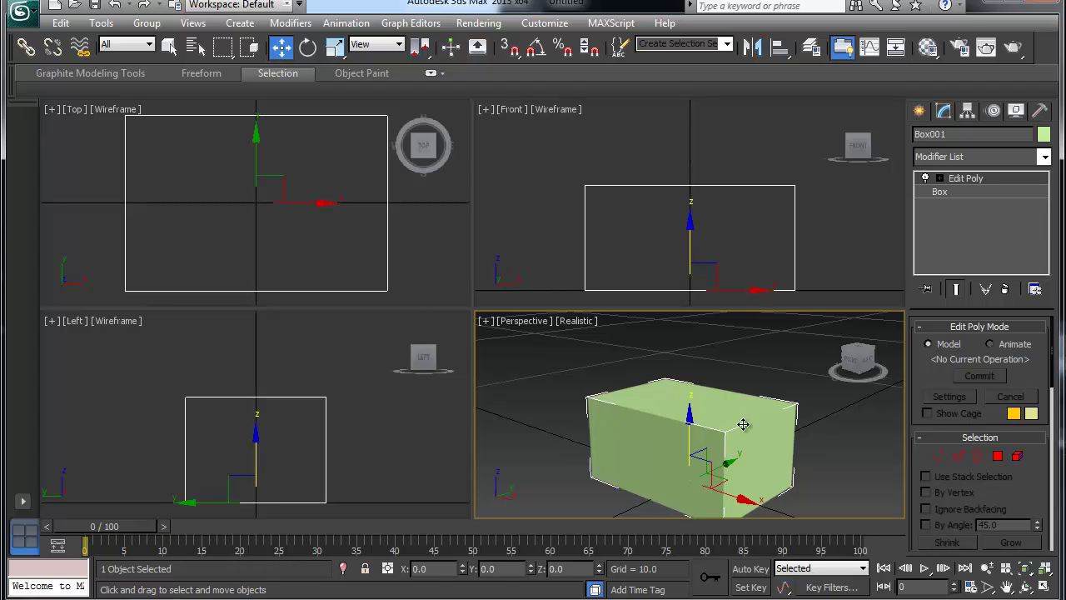
# - Collapse Box001's stack with Collapse All, accepting the warning, into an Editable Poly
pyautogui.rightClick(968, 183)
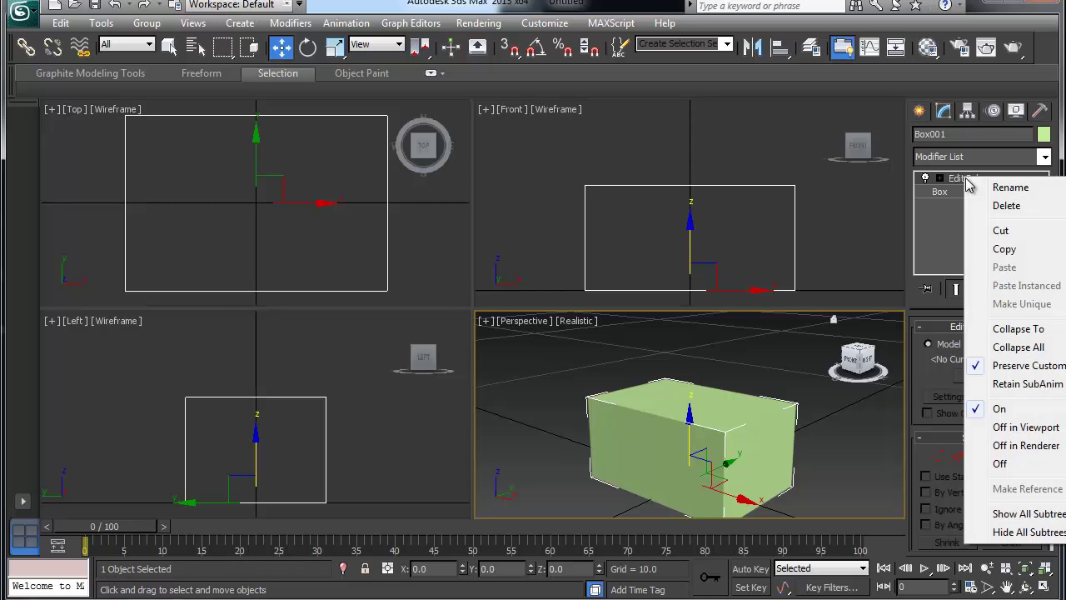
pyautogui.click(1012, 347)
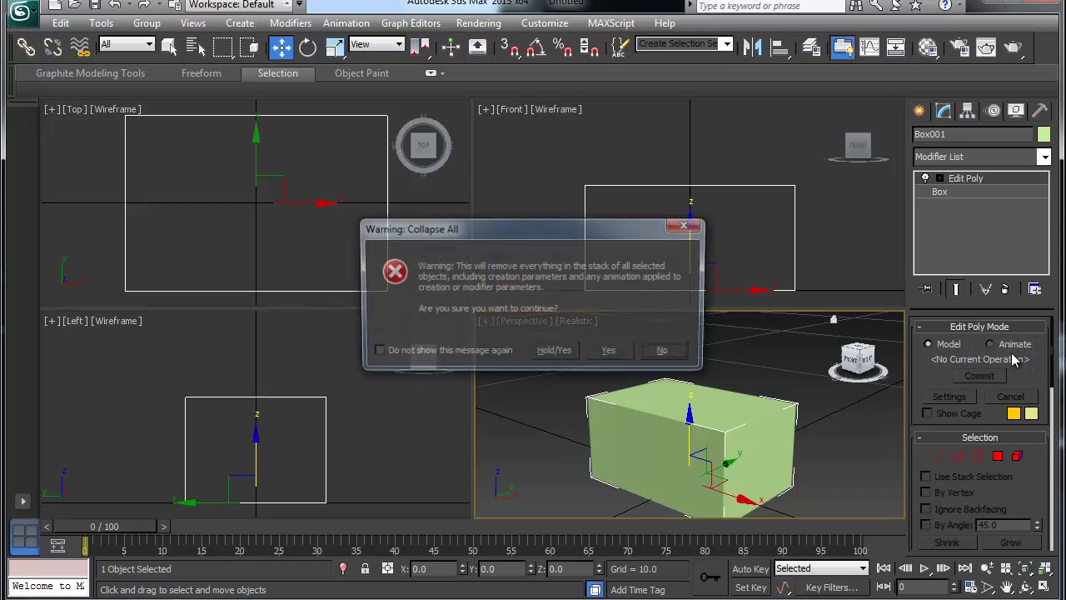
pyautogui.click(611, 354)
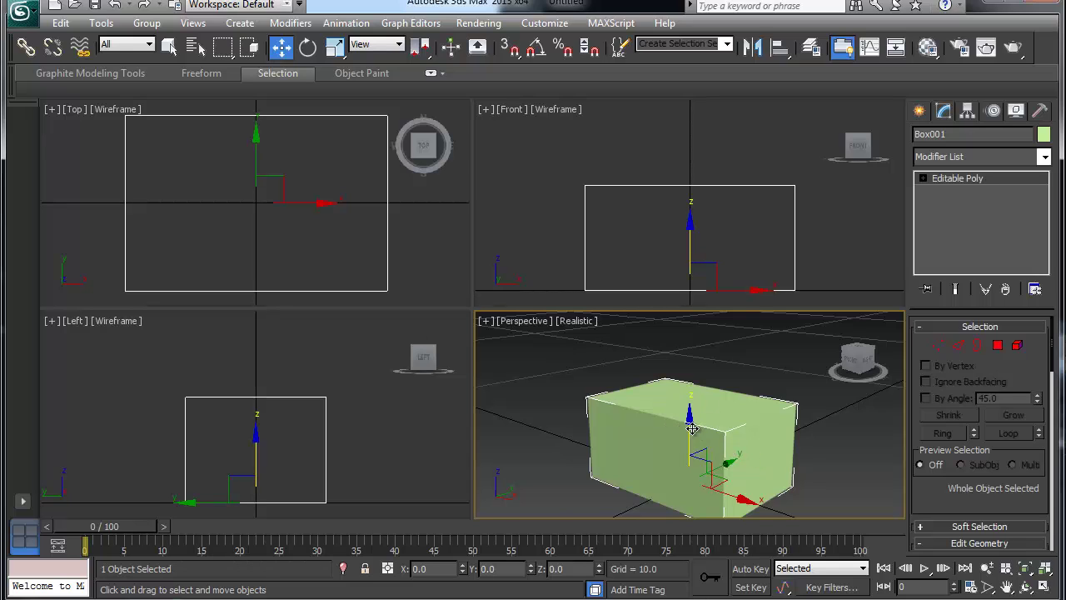
# - Expand Editable Poly in the stack and enter the Vertex sub-object level
pyautogui.click(923, 178)
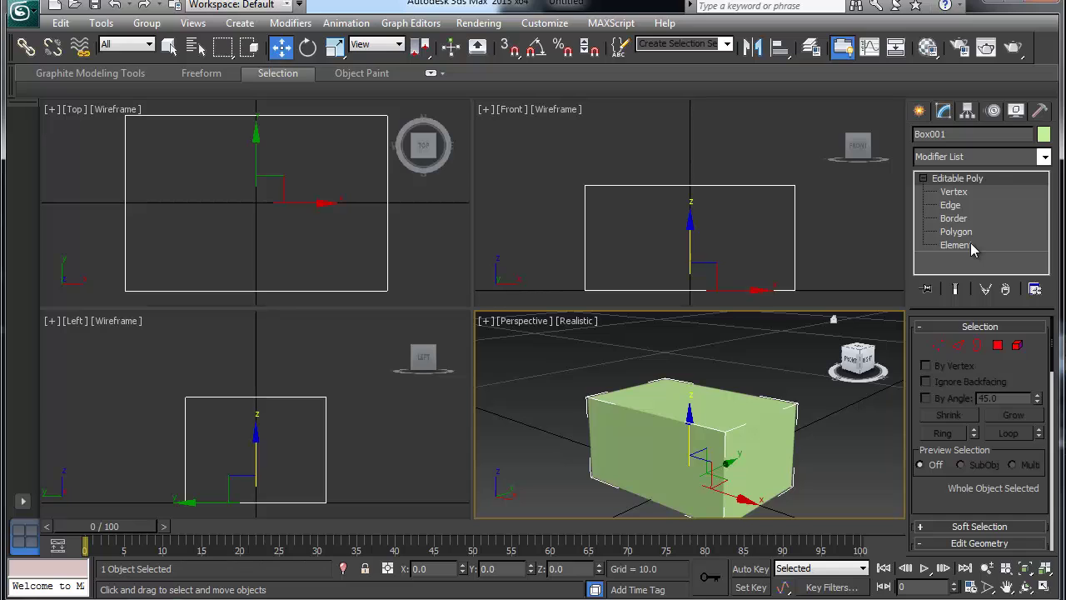
pyautogui.click(965, 194)
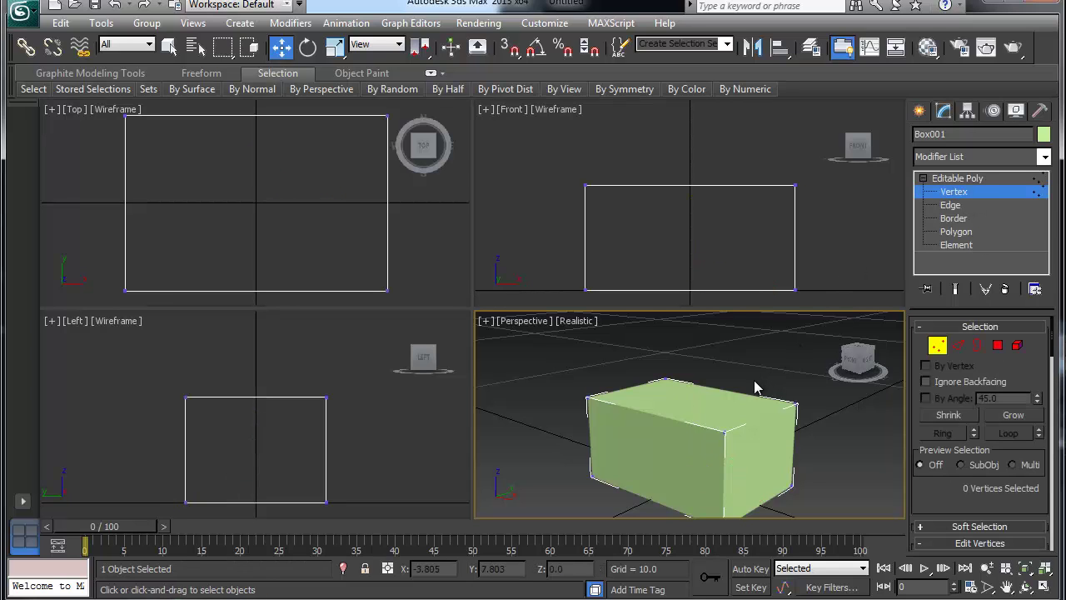
# - Maximize the Perspective view, turn on Edged Faces with F4, and switch to Edge level
pyautogui.hotkey('alt', 'w')
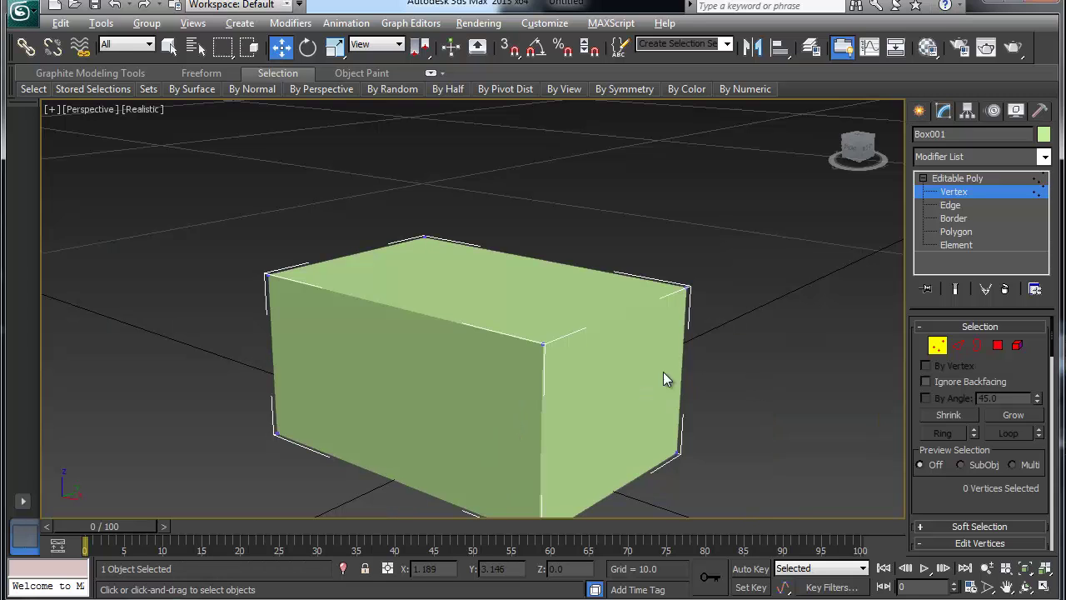
pyautogui.moveTo(526, 393); pyautogui.dragTo(520, 374, button='middle')
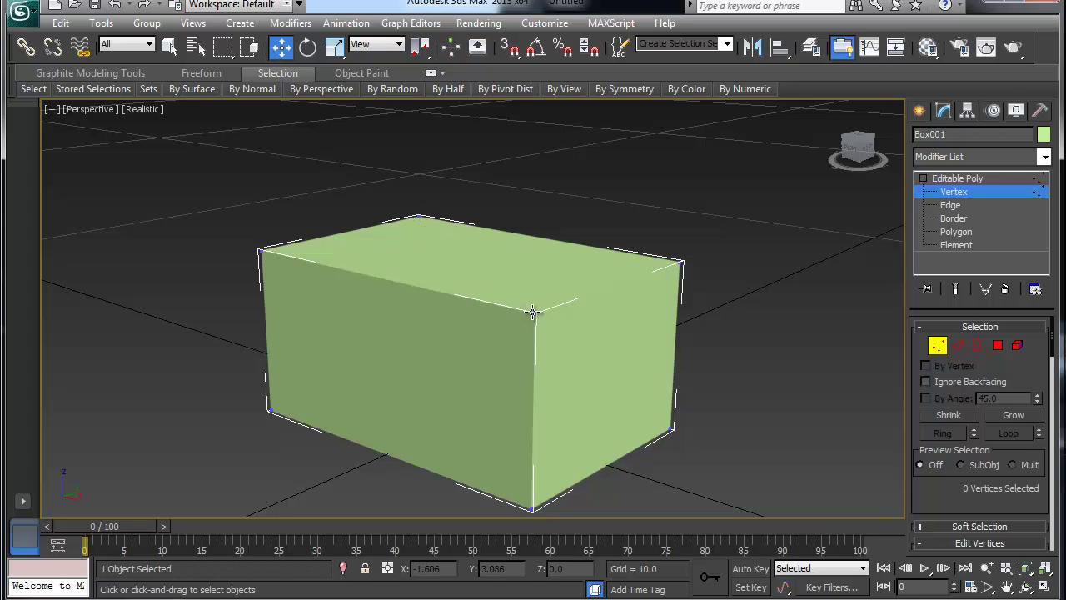
pyautogui.press('F4')
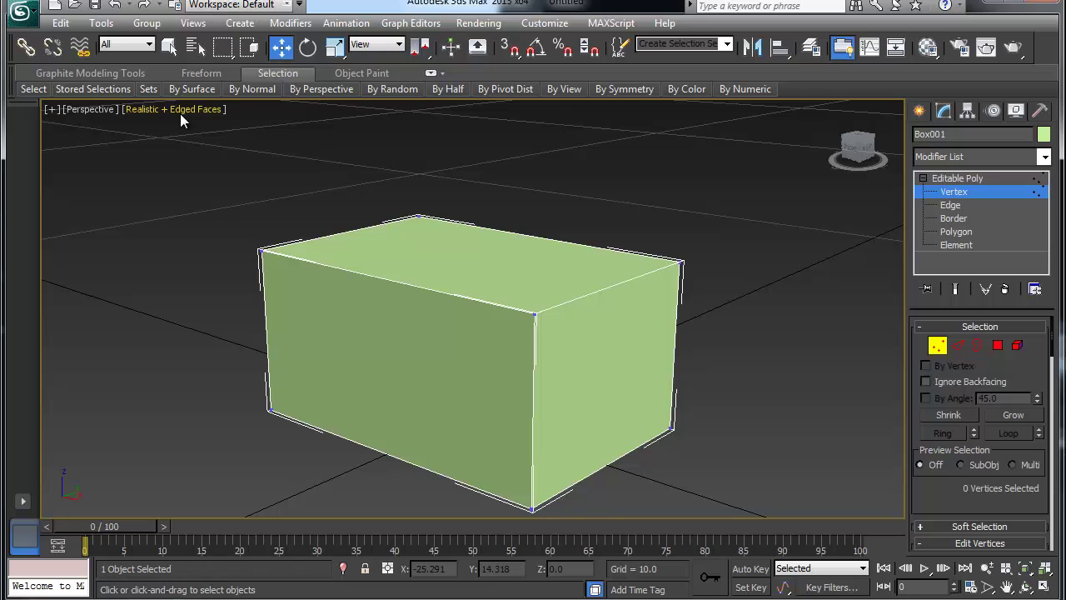
pyautogui.press('F4')
pyautogui.press('F4')
pyautogui.press('F4')
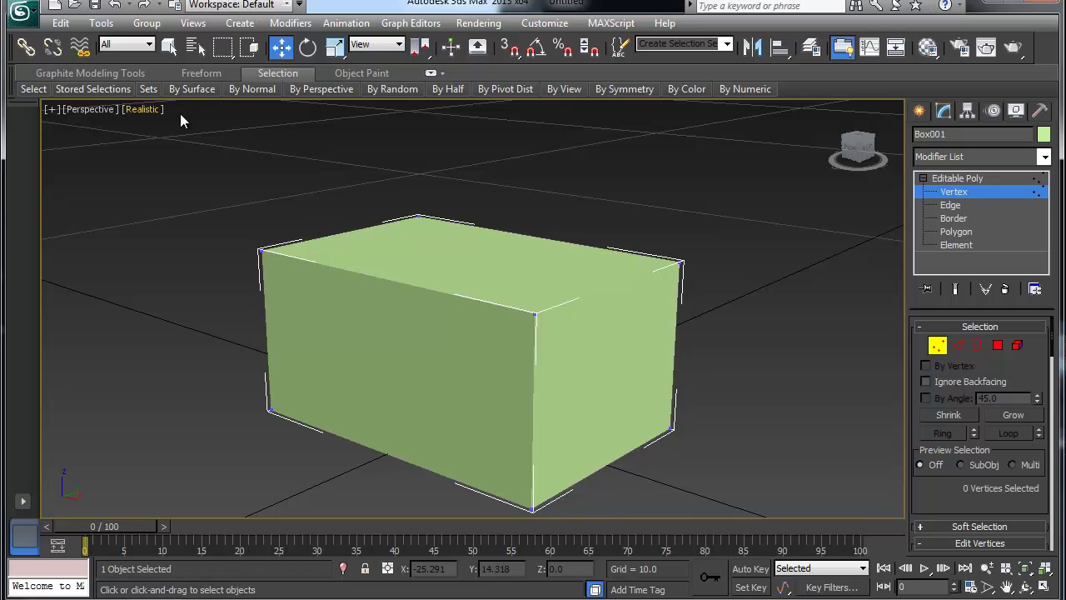
pyautogui.press('F4')
pyautogui.press('F4')
pyautogui.press('F4')
pyautogui.press('F4')
pyautogui.press('F4')
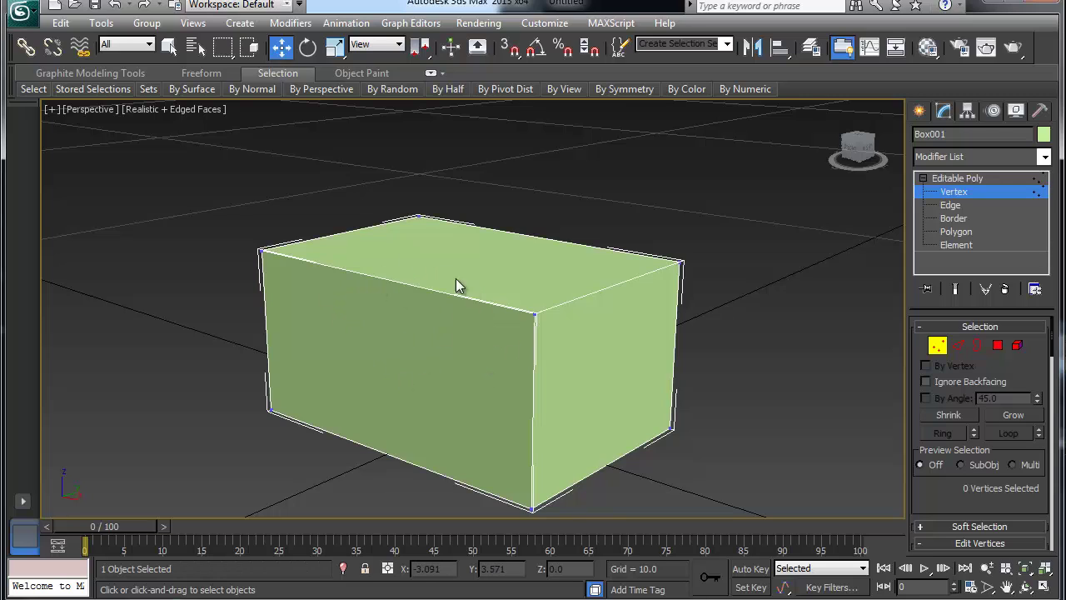
pyautogui.press('F4')
pyautogui.press('F4')
pyautogui.click(536, 314)
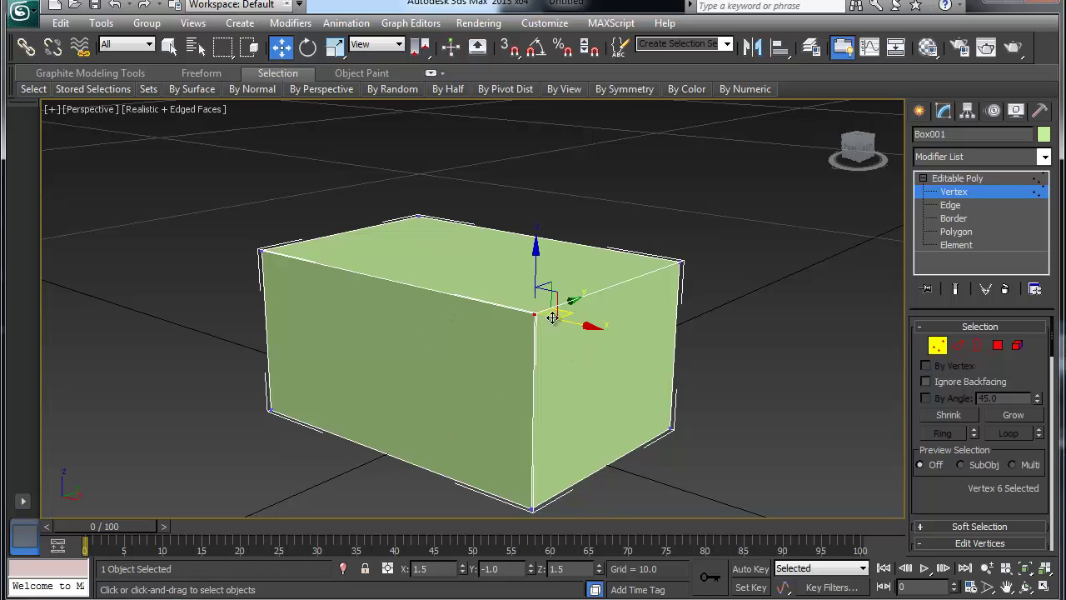
pyautogui.click(956, 344)
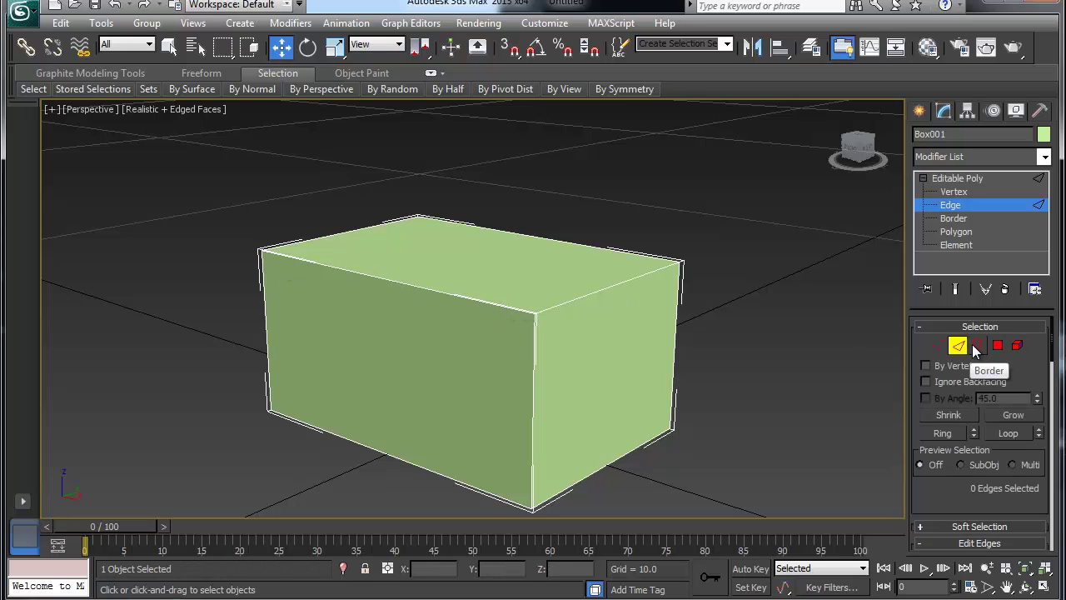
pyautogui.click(977, 346)
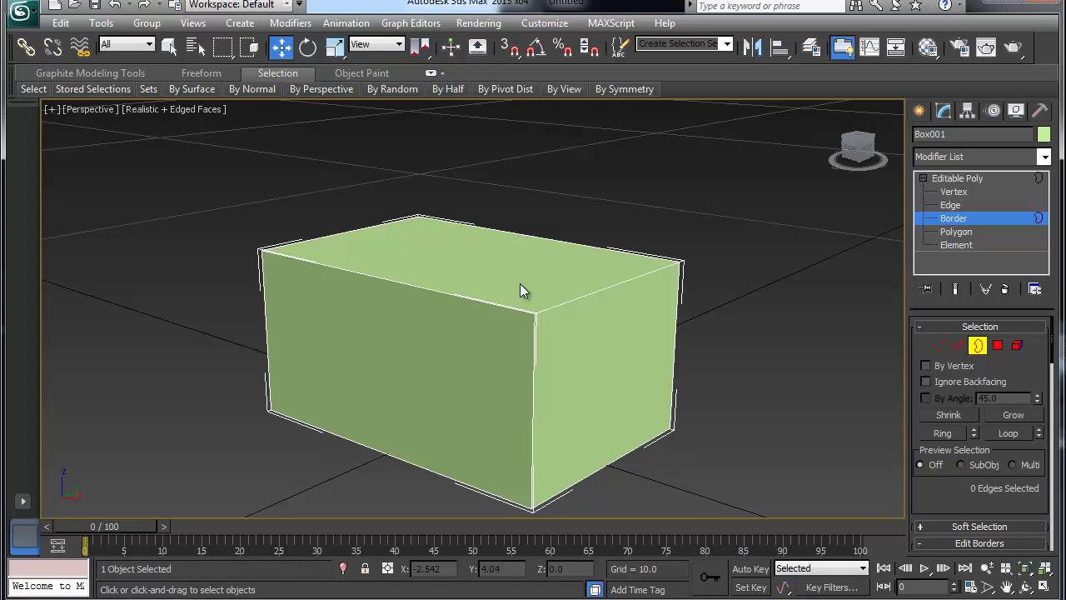
pyautogui.click(997, 345)
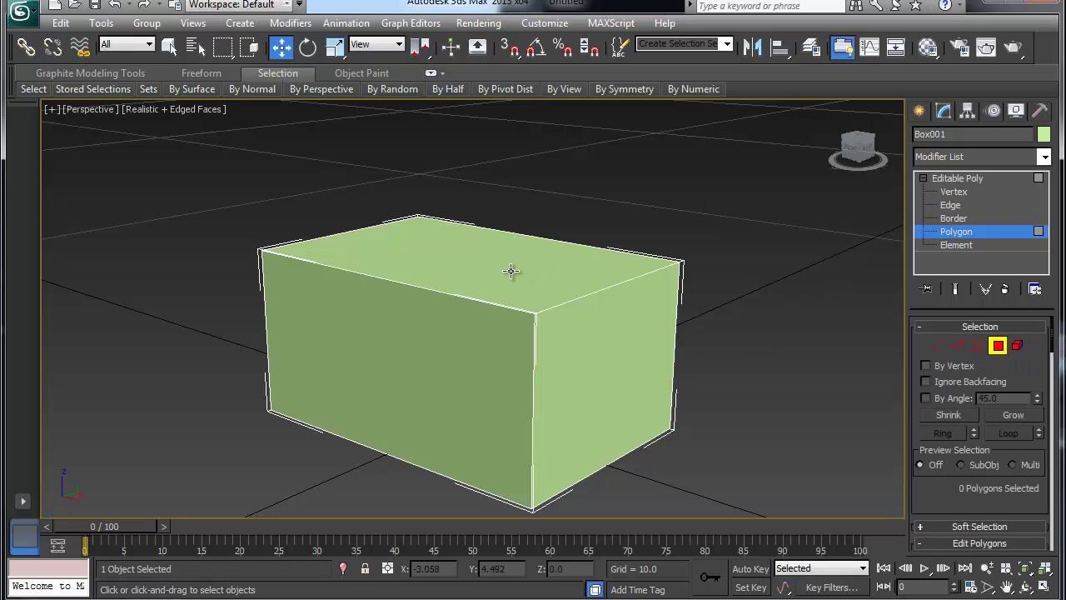
pyautogui.click(511, 270)
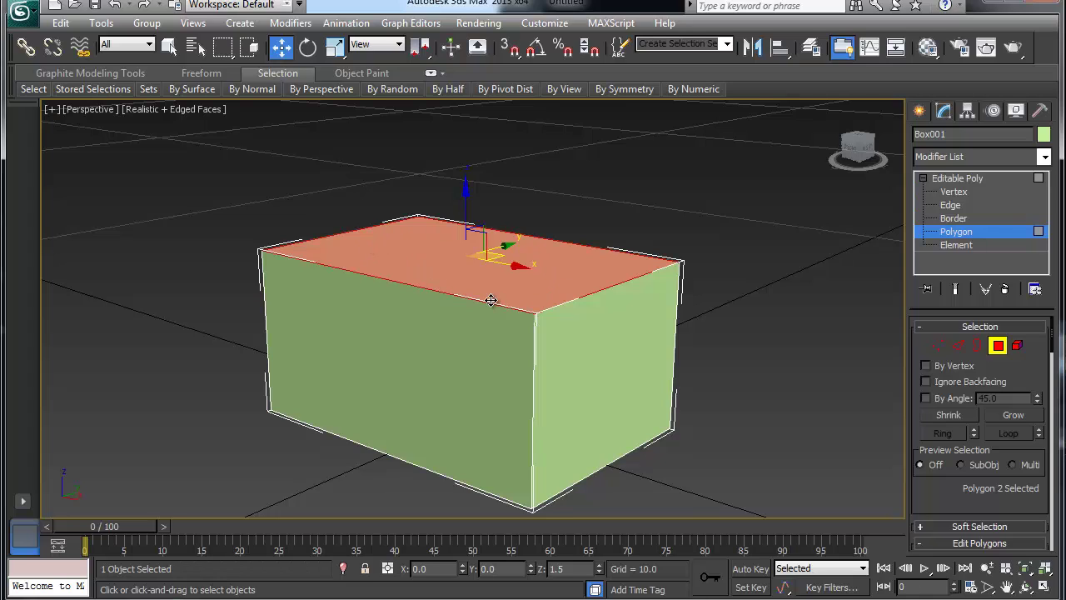
pyautogui.press('Delete')
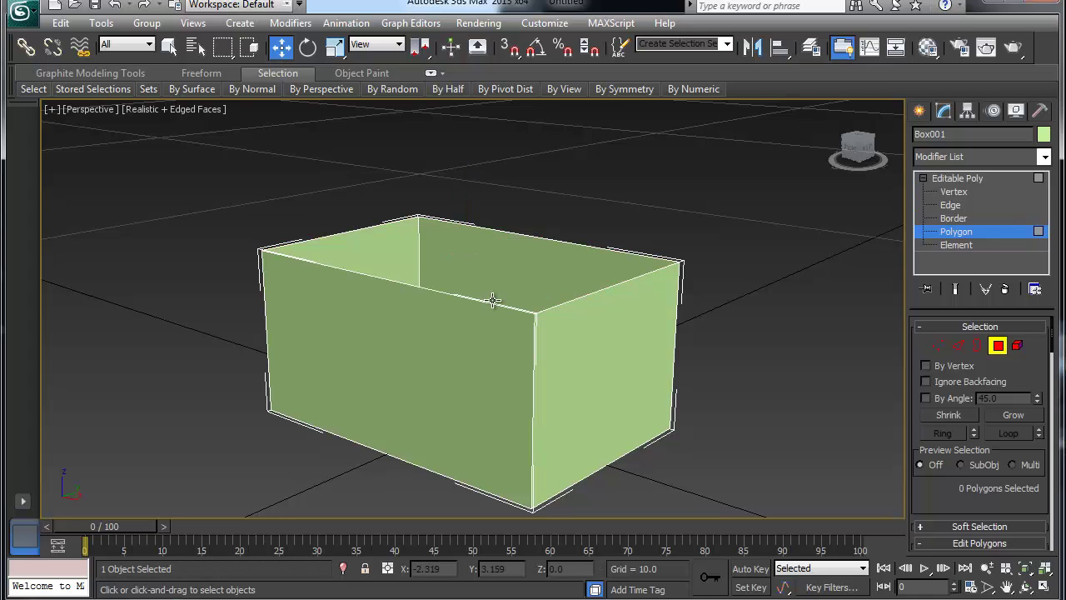
pyautogui.click(976, 346)
pyautogui.click(620, 283)
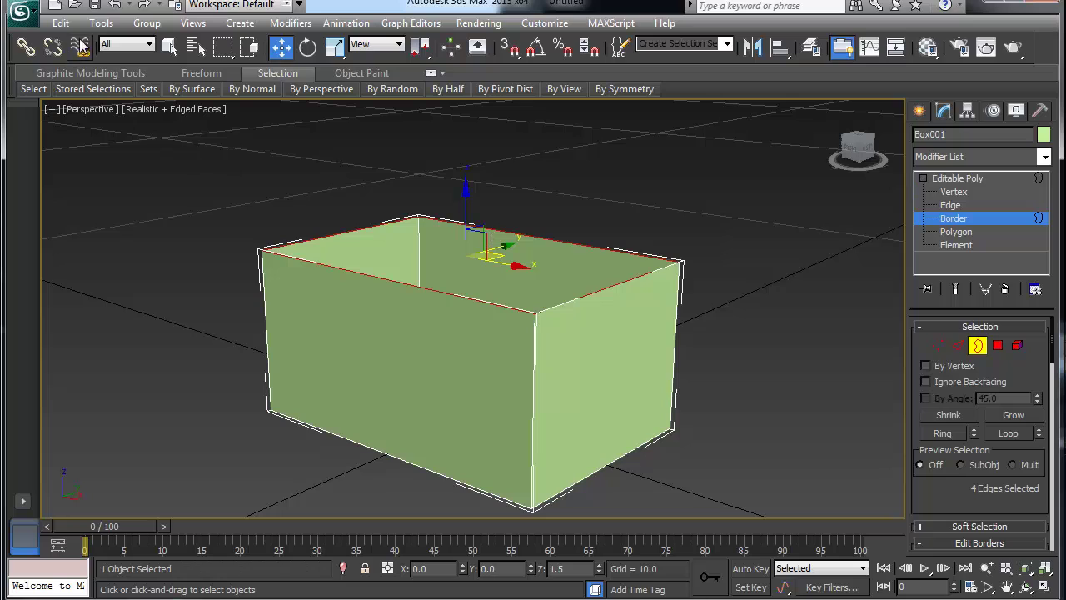
pyautogui.click(130, 5)
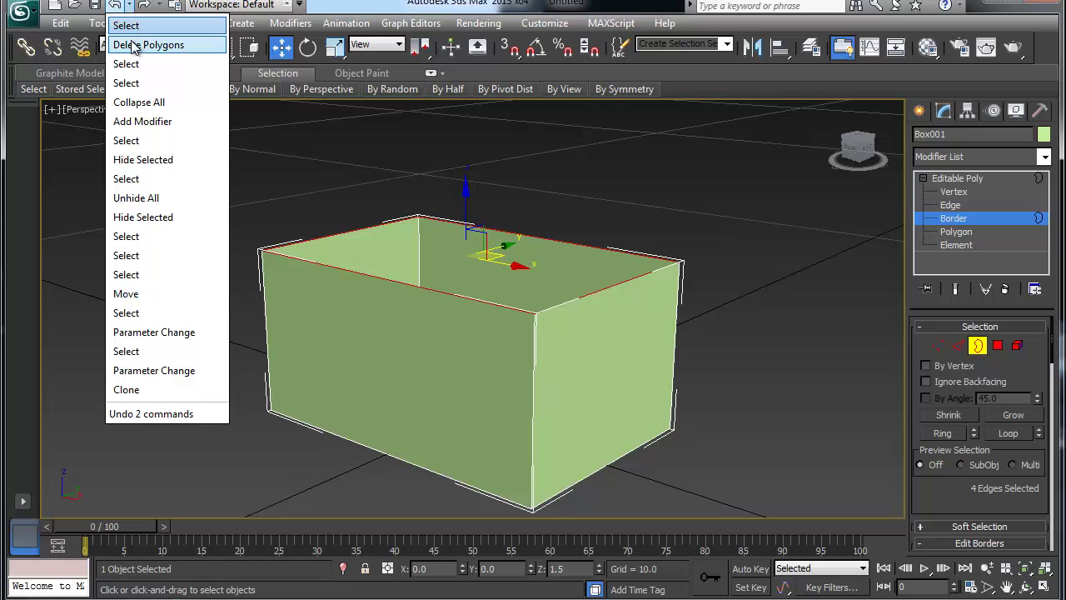
pyautogui.click(133, 65)
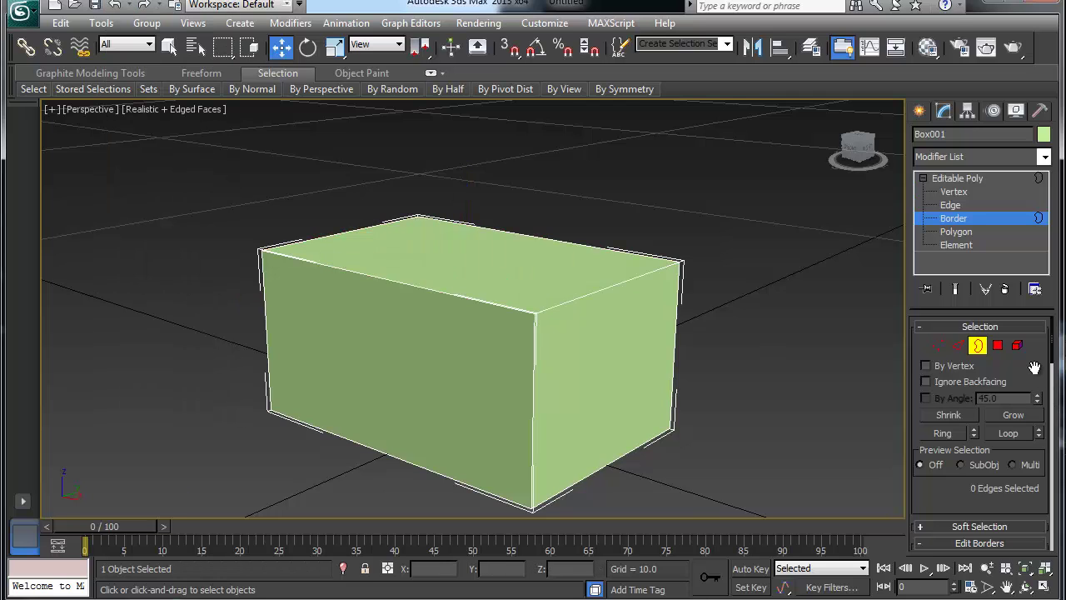
pyautogui.click(1017, 345)
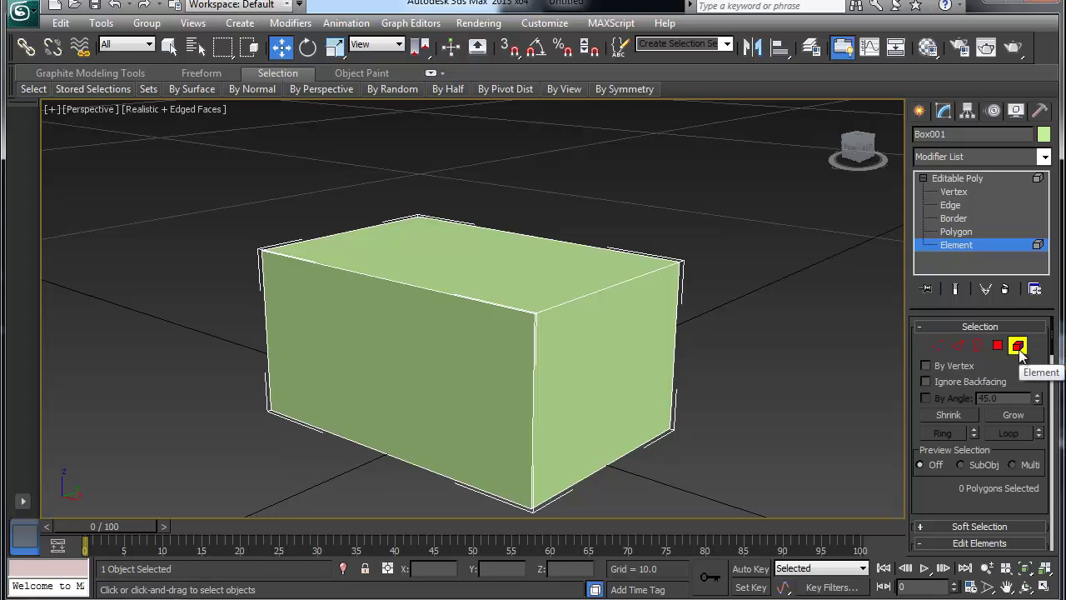
pyautogui.click(477, 293)
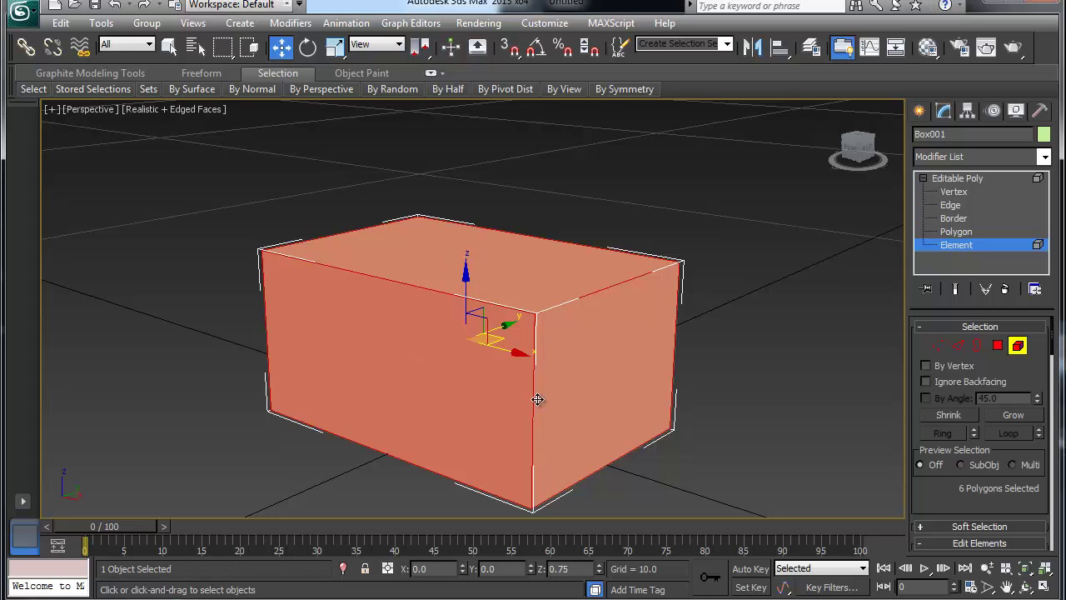
pyautogui.click(498, 335)
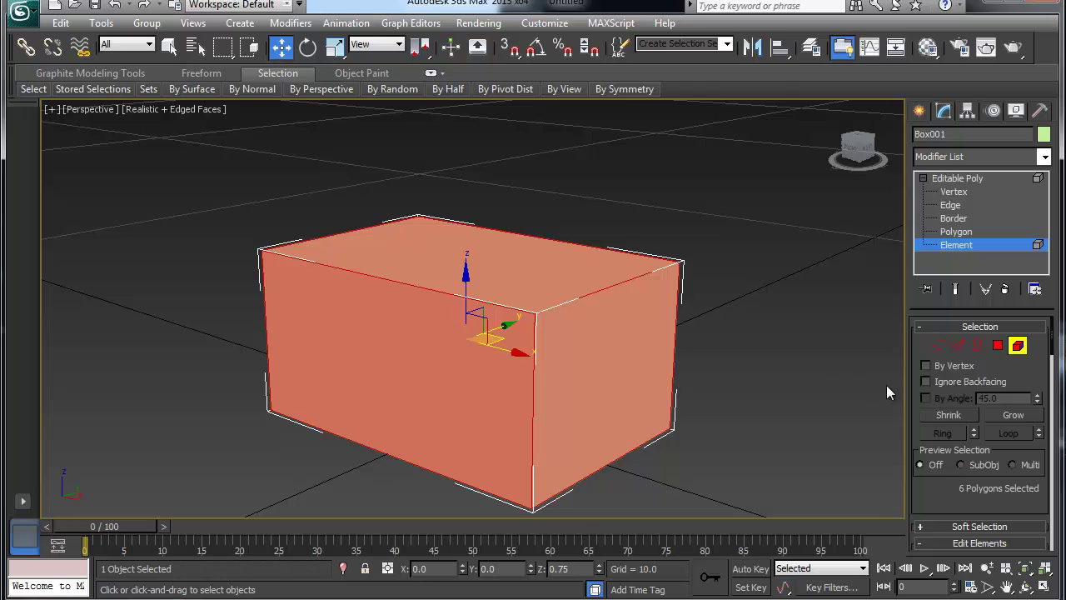
pyautogui.click(997, 344)
pyautogui.click(738, 350)
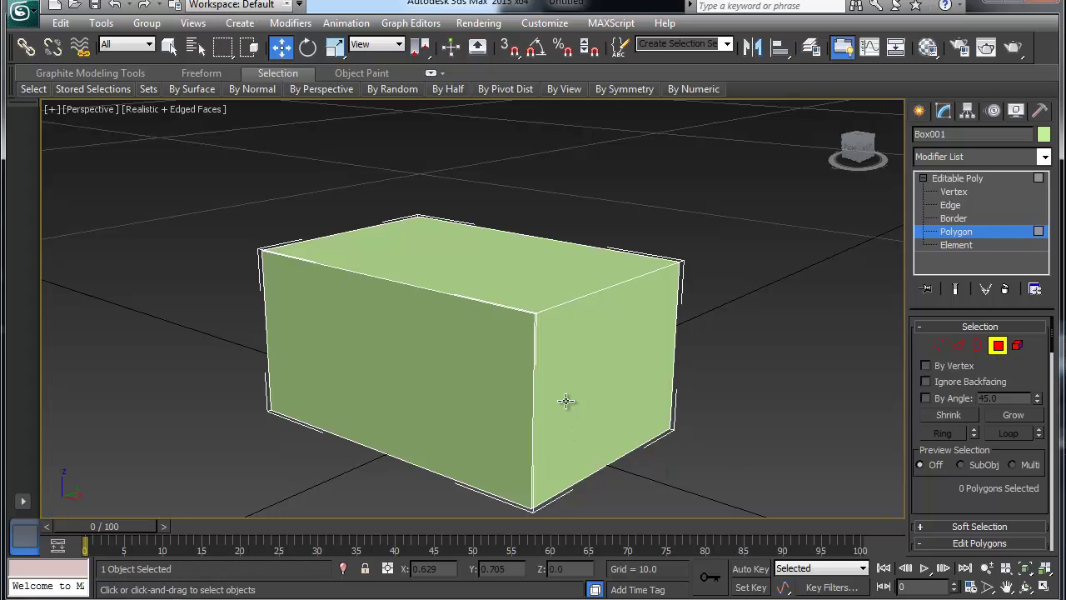
# - Select Box001's top polygon and scroll the command panel to the Edit Polygons rollout
pyautogui.click(524, 271)
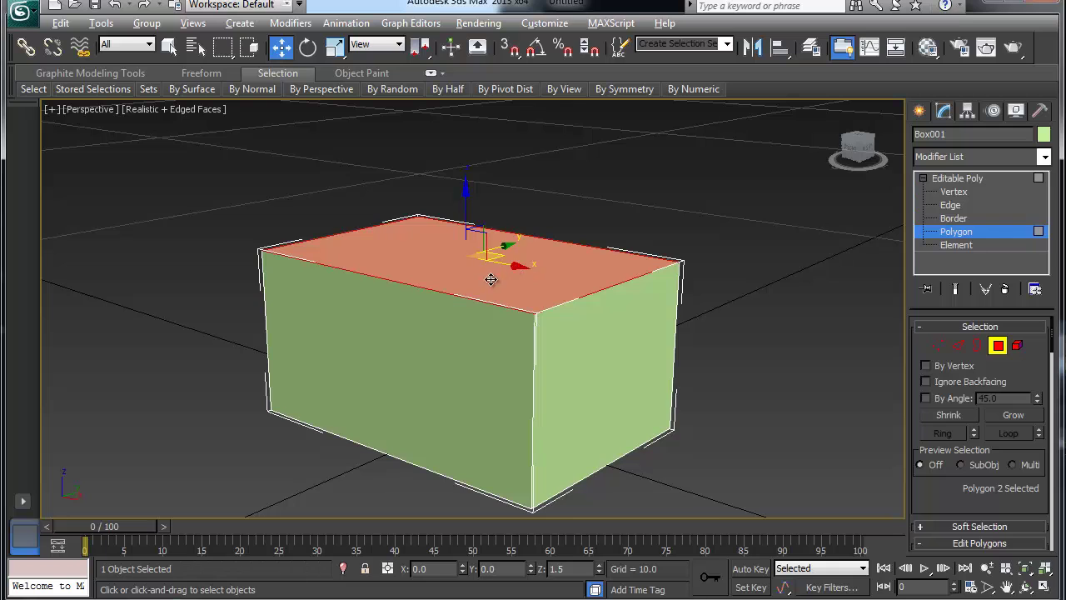
pyautogui.keyDown('alt'); pyautogui.moveTo(490, 282); pyautogui.dragTo(426, 299, button='middle'); pyautogui.keyUp('alt')
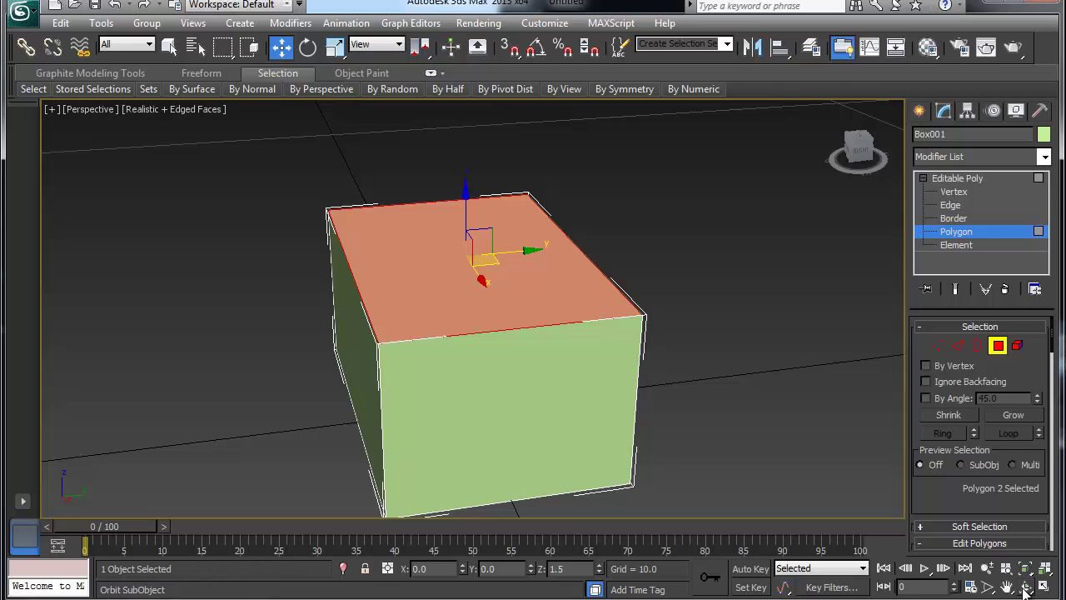
pyautogui.keyDown('alt'); pyautogui.moveTo(414, 298); pyautogui.dragTo(474, 308, button='middle'); pyautogui.keyUp('alt')
pyautogui.moveTo(472, 310)
pyautogui.keyDown('alt'); pyautogui.mouseDown(button='middle')
pyautogui.moveTo(499, 297)
pyautogui.moveTo(463, 309)
pyautogui.mouseUp(button='middle'); pyautogui.keyUp('alt')
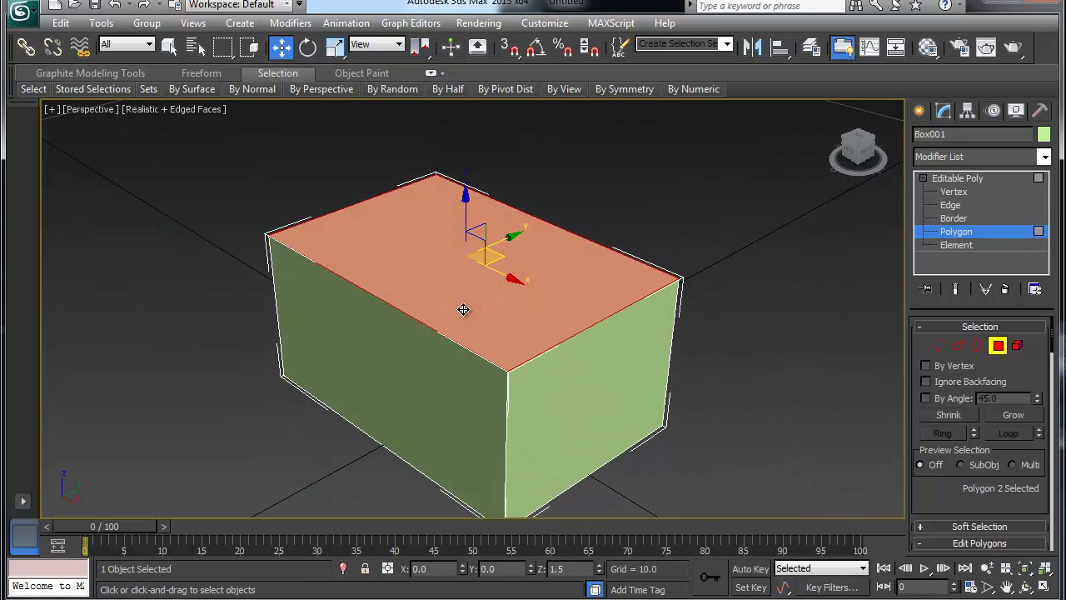
pyautogui.rightClick(478, 307)
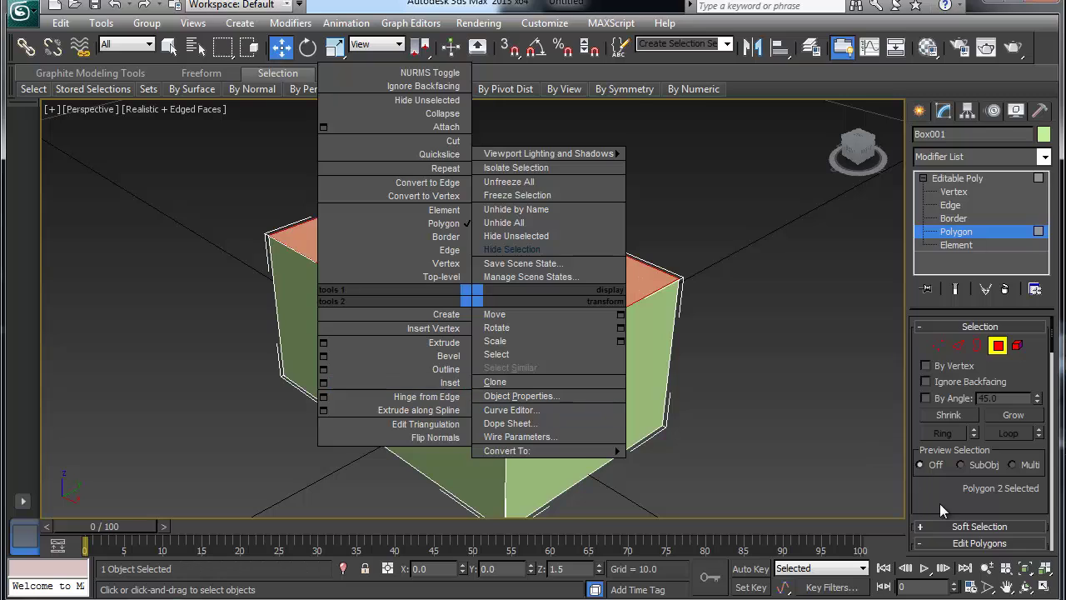
pyautogui.moveTo(940, 503); pyautogui.dragTo(940, 338)
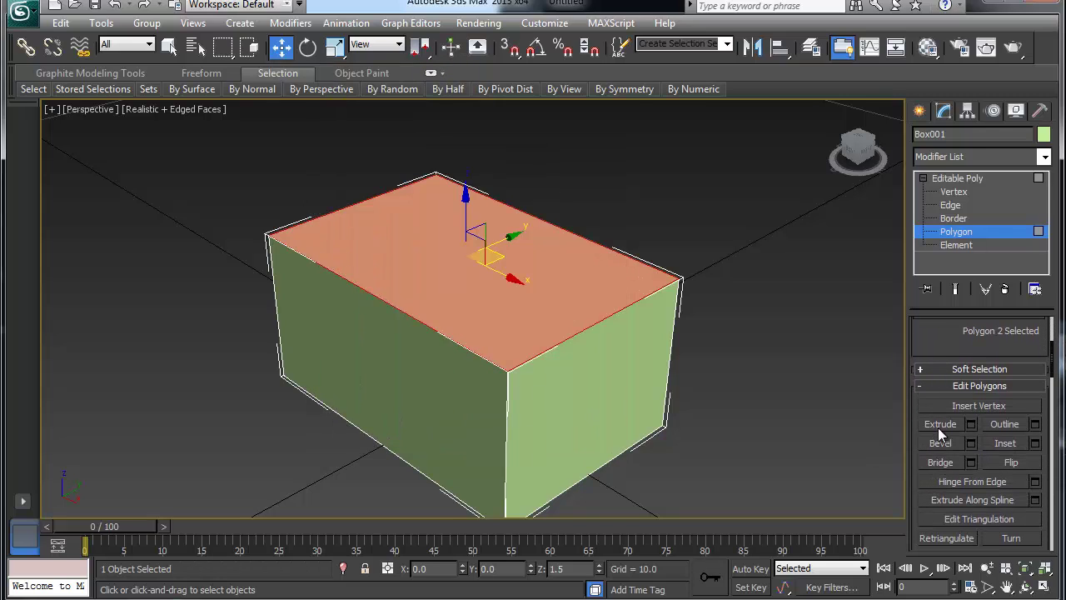
# - Inset the top face by exactly 0.2 with the Inset caddy, undoing a freehand attempt first
pyautogui.click(1012, 445)
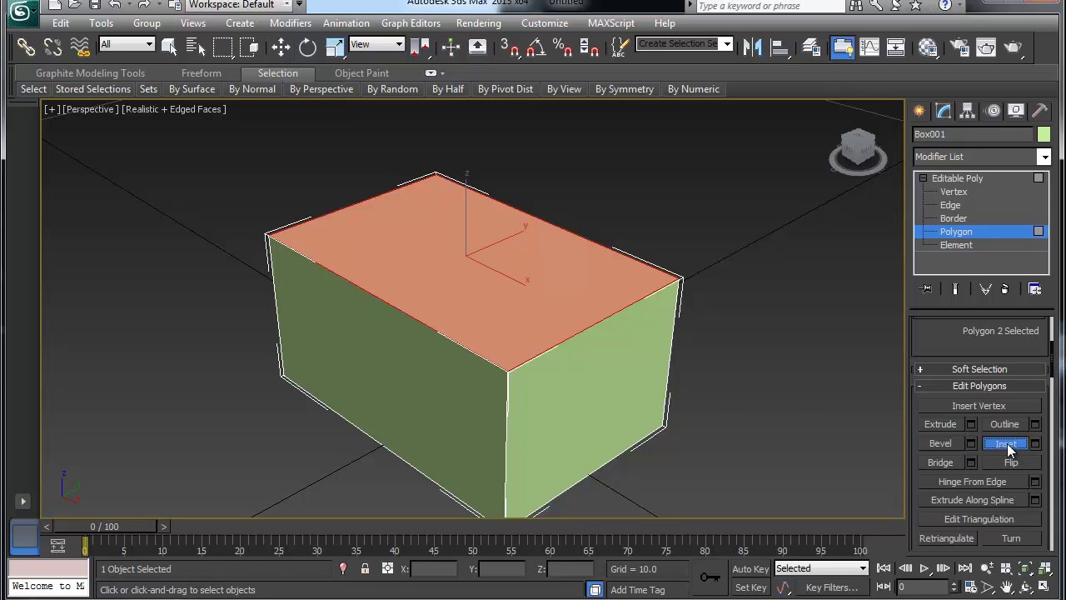
pyautogui.moveTo(491, 297)
pyautogui.mouseDown()
pyautogui.moveTo(474, 295)
pyautogui.moveTo(490, 294)
pyautogui.mouseUp()
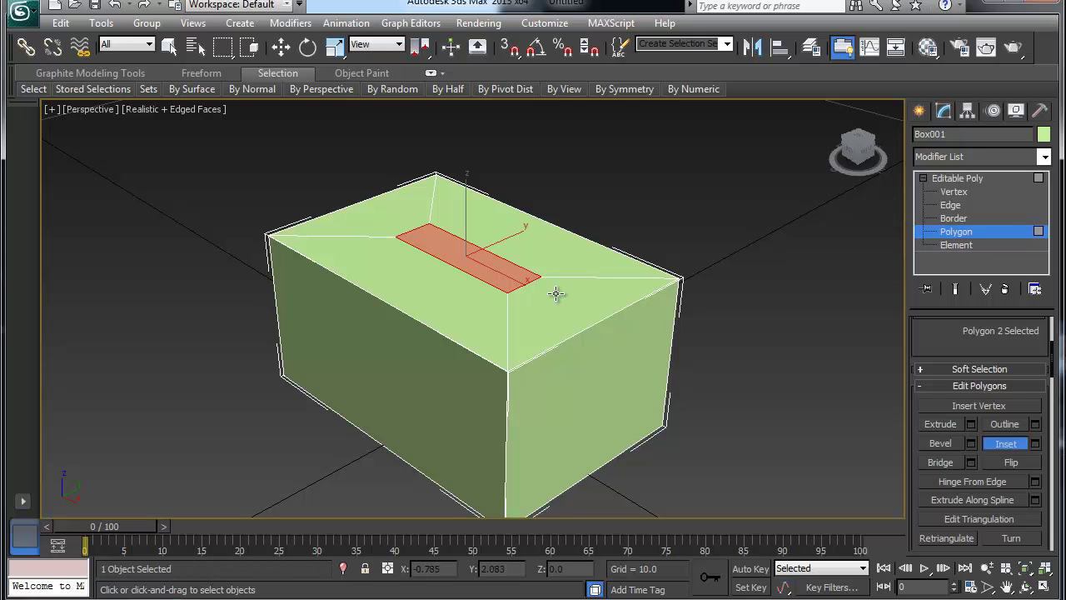
pyautogui.hotkey('ctrl', 'z')
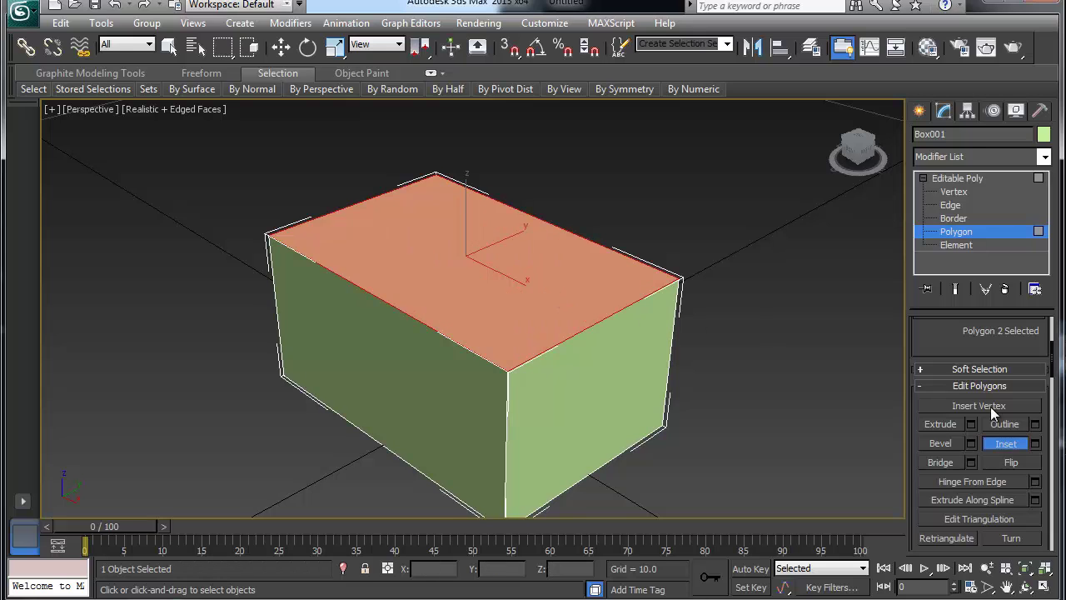
pyautogui.click(1035, 443)
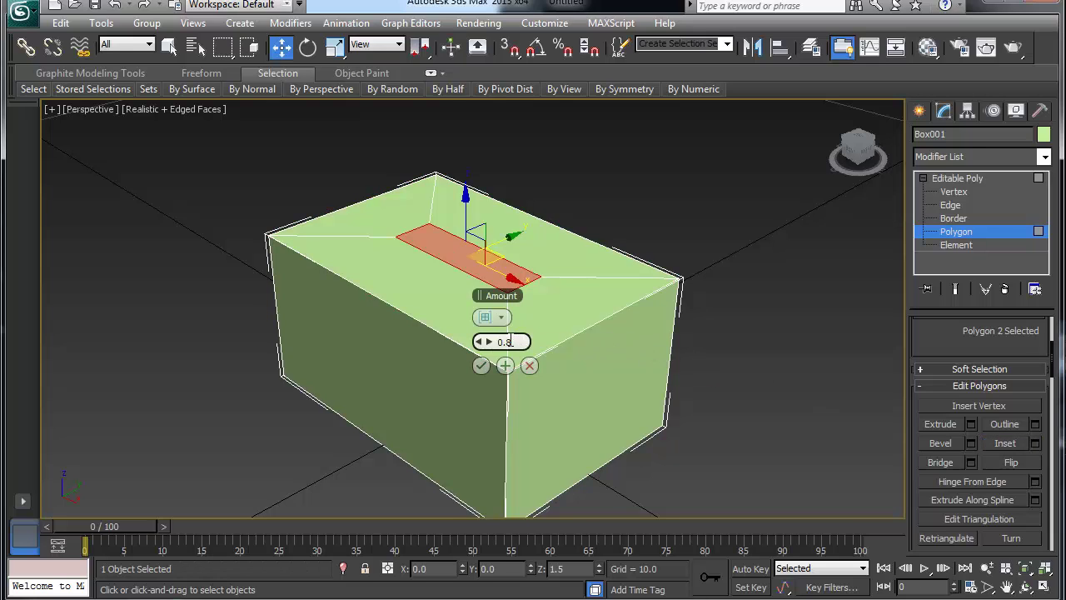
pyautogui.moveTo(481, 343); pyautogui.dragTo(487, 342)
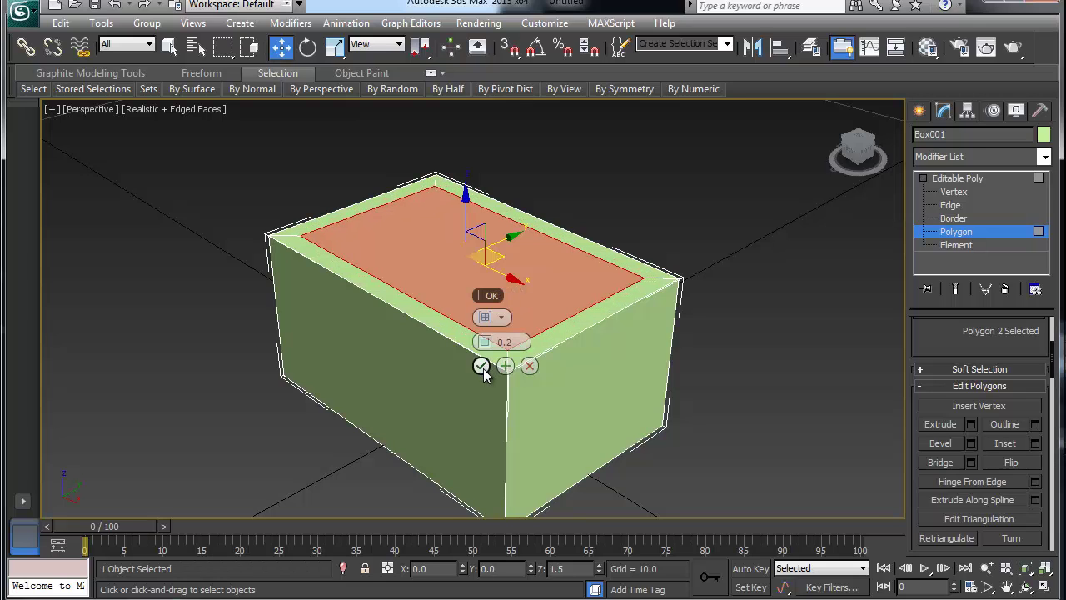
pyautogui.click(482, 366)
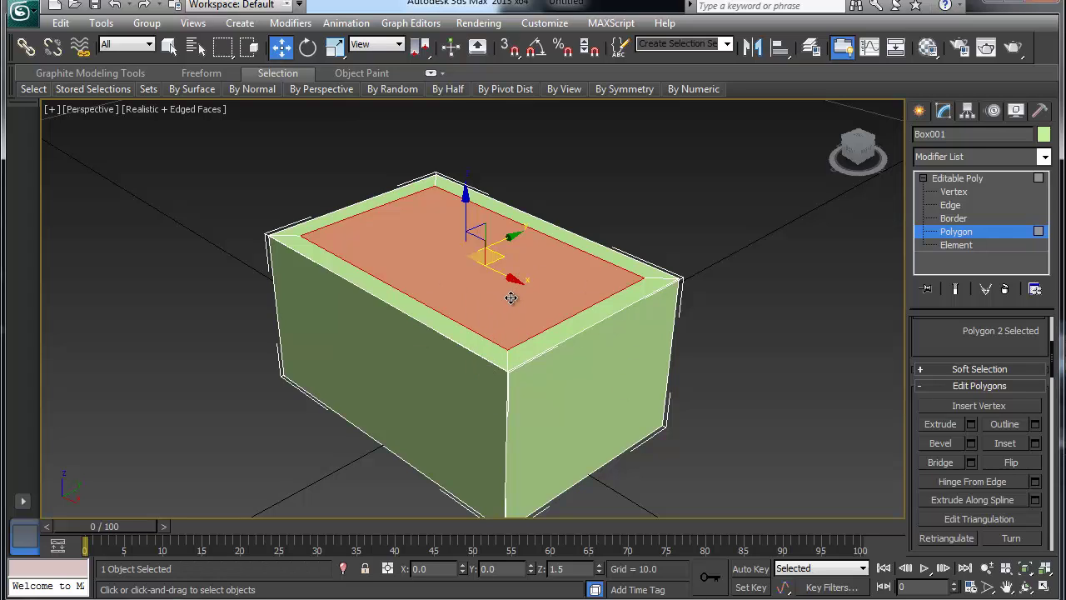
# - Extrude the inset top face about -1.3 deep, show four viewports, and exit Polygon level
pyautogui.click(968, 424)
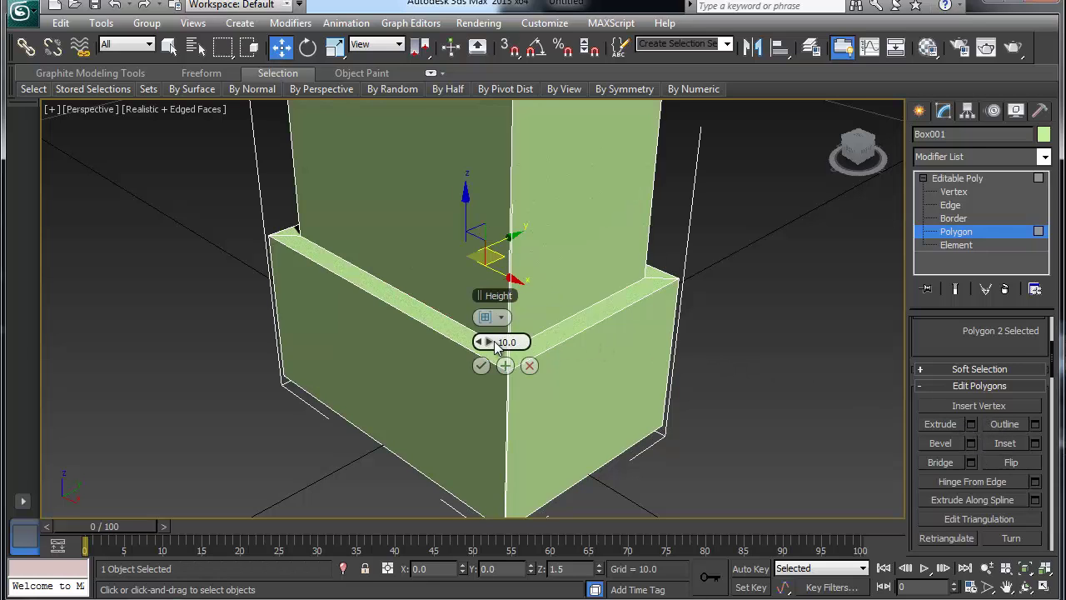
pyautogui.moveTo(486, 346); pyautogui.dragTo(429, 346)
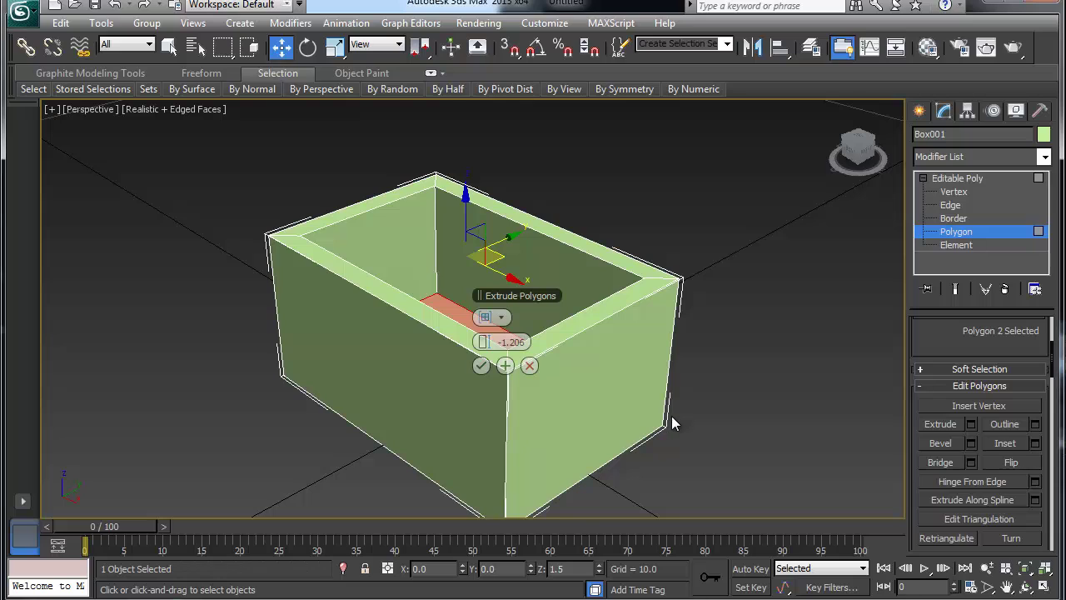
pyautogui.hotkey('alt', 'w')
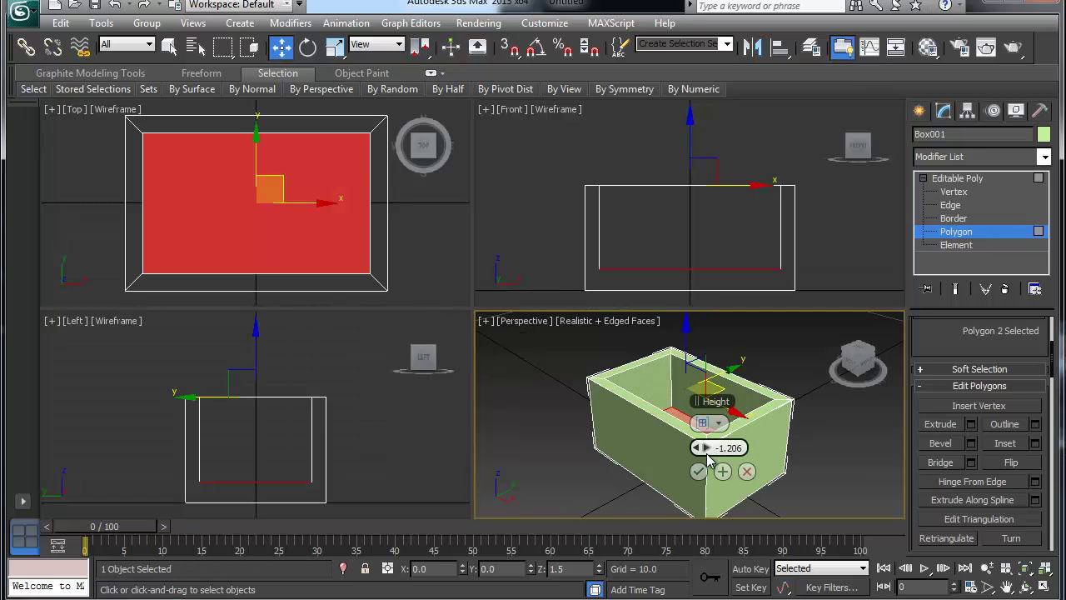
pyautogui.moveTo(698, 448); pyautogui.dragTo(698, 450)
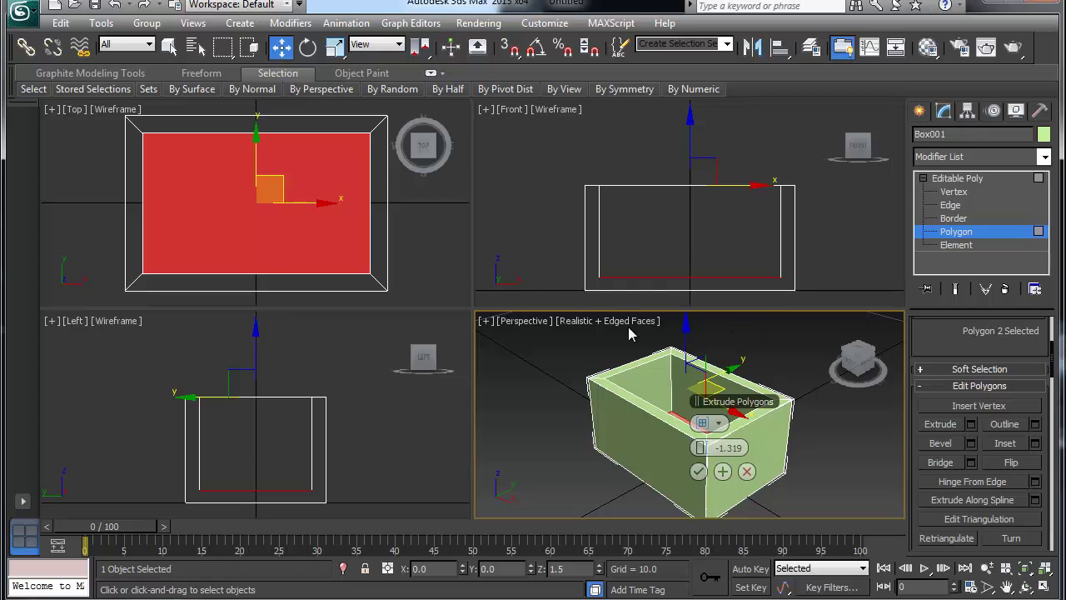
pyautogui.click(956, 232)
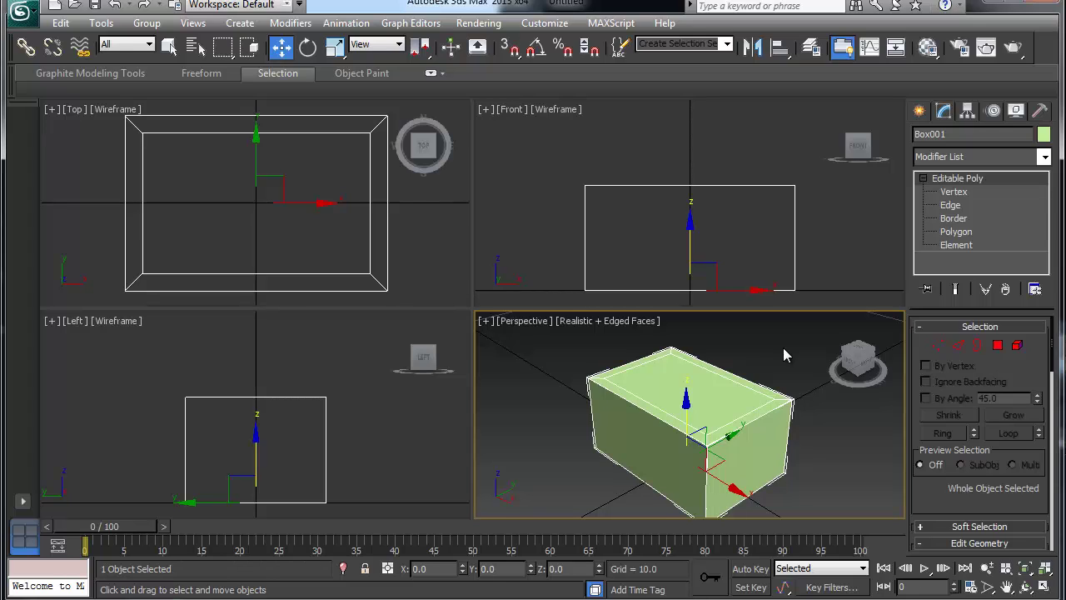
# - Return to Polygon level and extrude the top polygon to -1.319 to hollow the box
pyautogui.press('4')
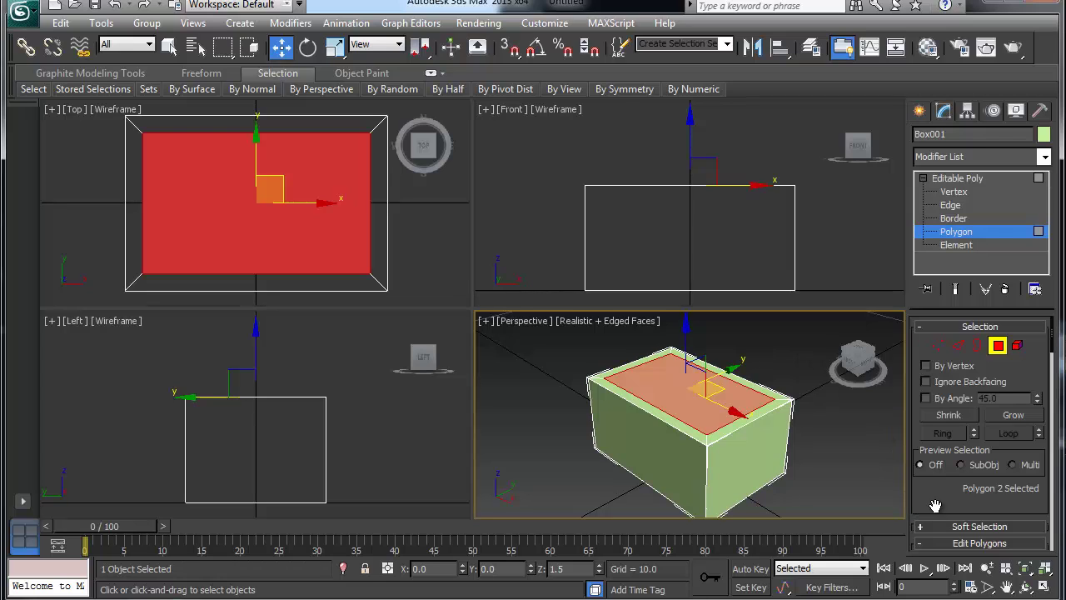
pyautogui.scroll(-4, 936, 500)
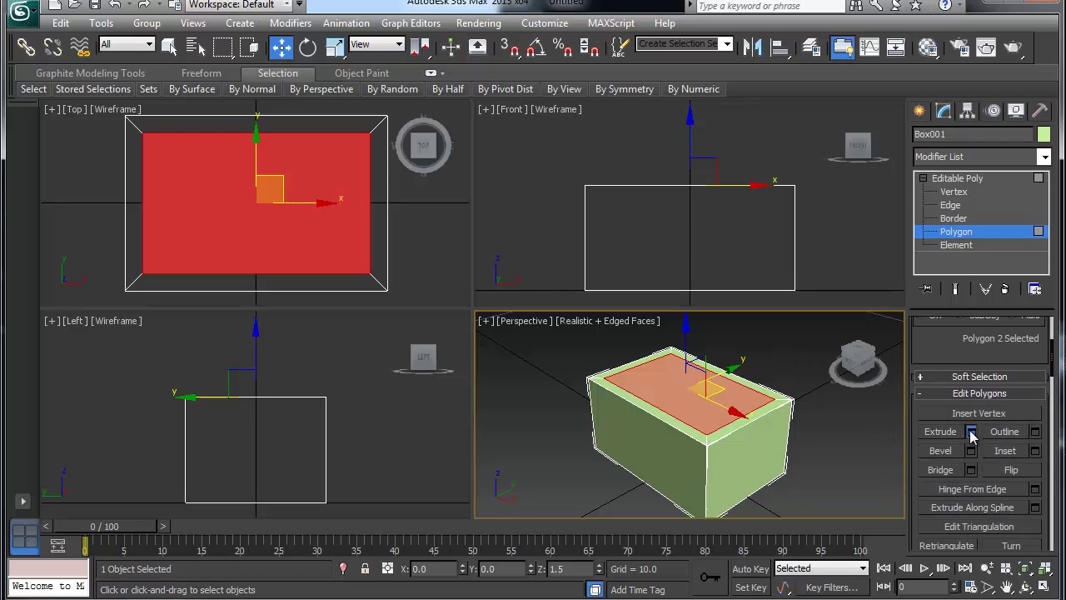
pyautogui.click(971, 433)
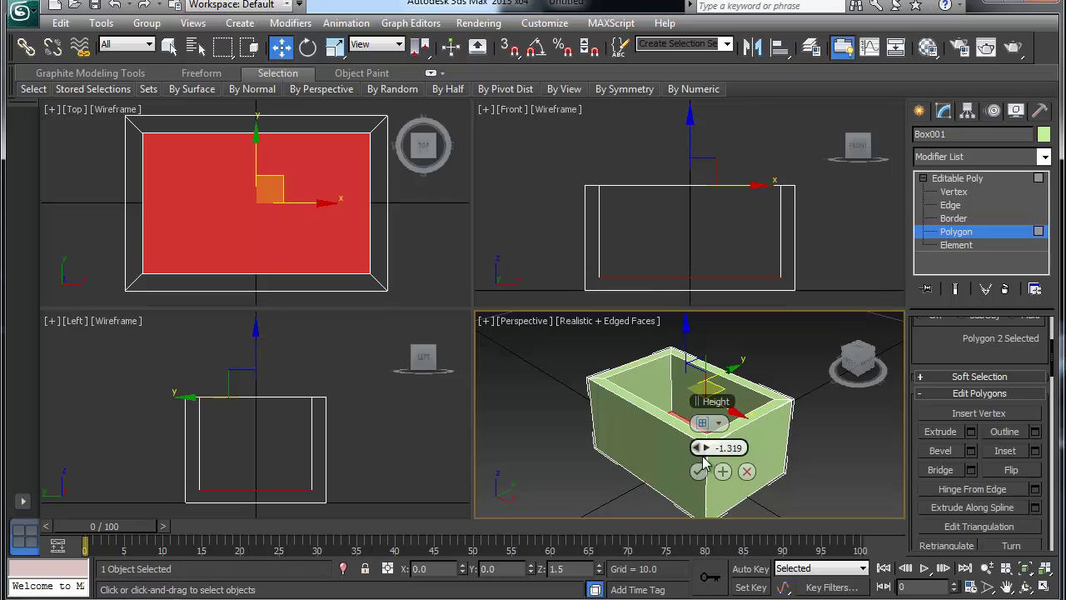
pyautogui.click(699, 471)
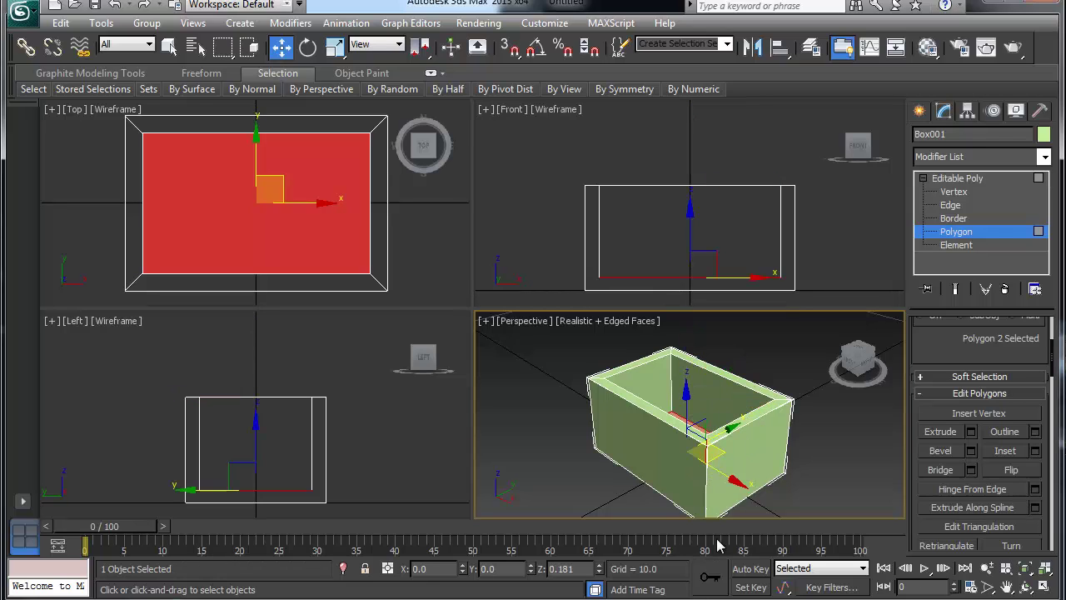
# - Try a near-zero extrude on the right end face, then cancel it
pyautogui.click(745, 445)
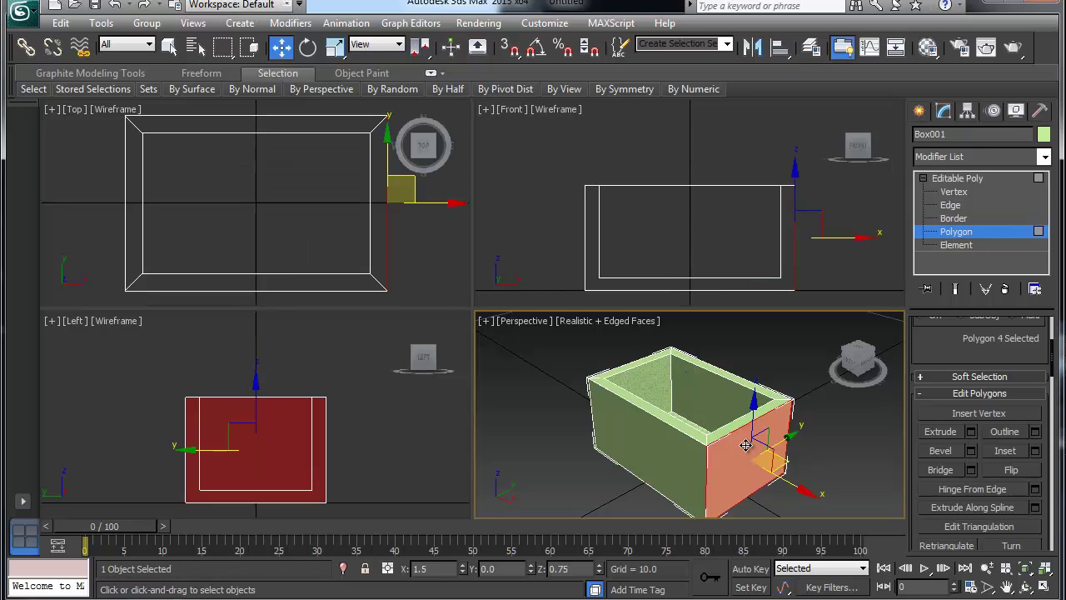
pyautogui.click(972, 432)
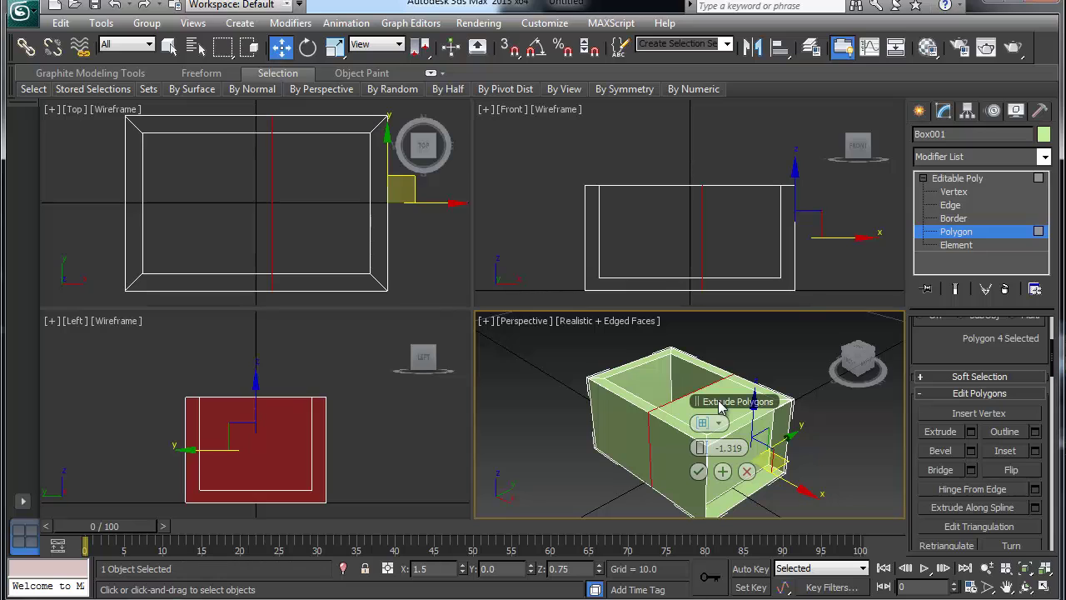
pyautogui.moveTo(713, 405); pyautogui.dragTo(542, 376)
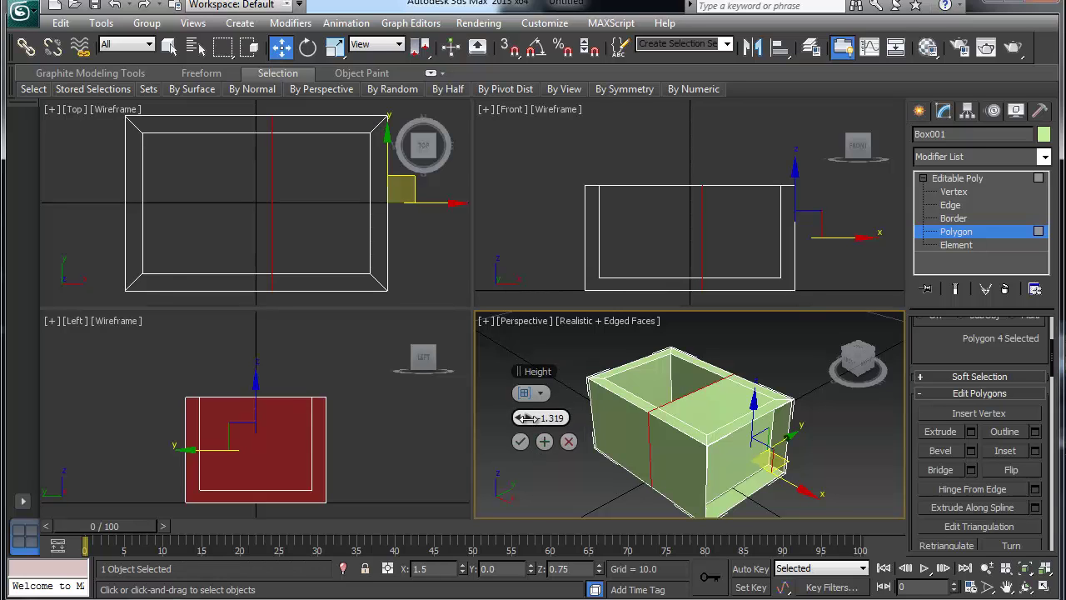
pyautogui.moveTo(523, 418); pyautogui.dragTo(520, 425)
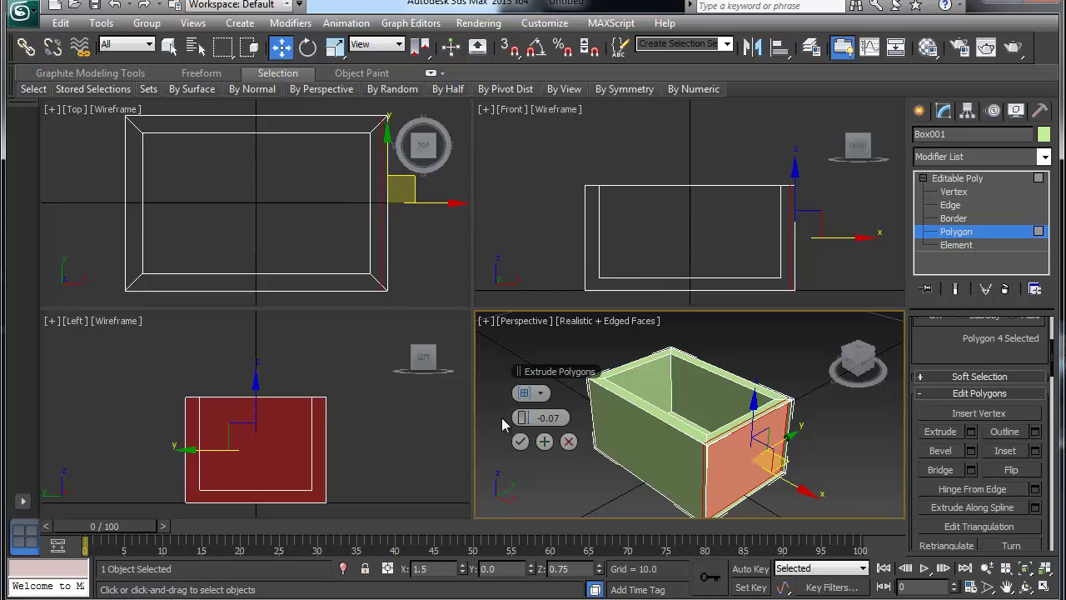
pyautogui.click(568, 441)
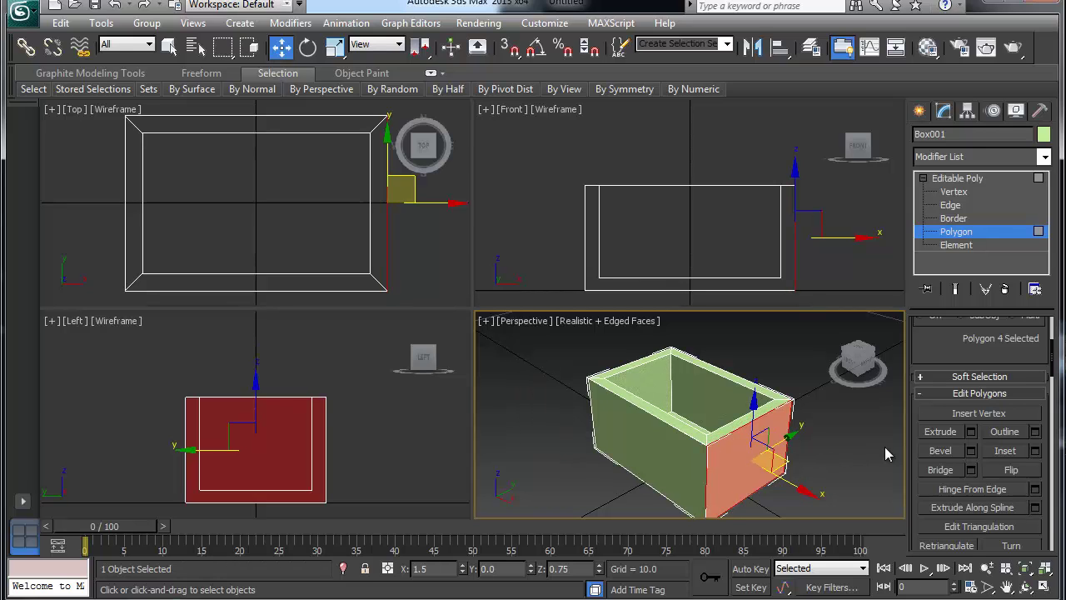
# - Inset the right end face and the long front face by 0.2 using Apply and Continue
pyautogui.click(1037, 451)
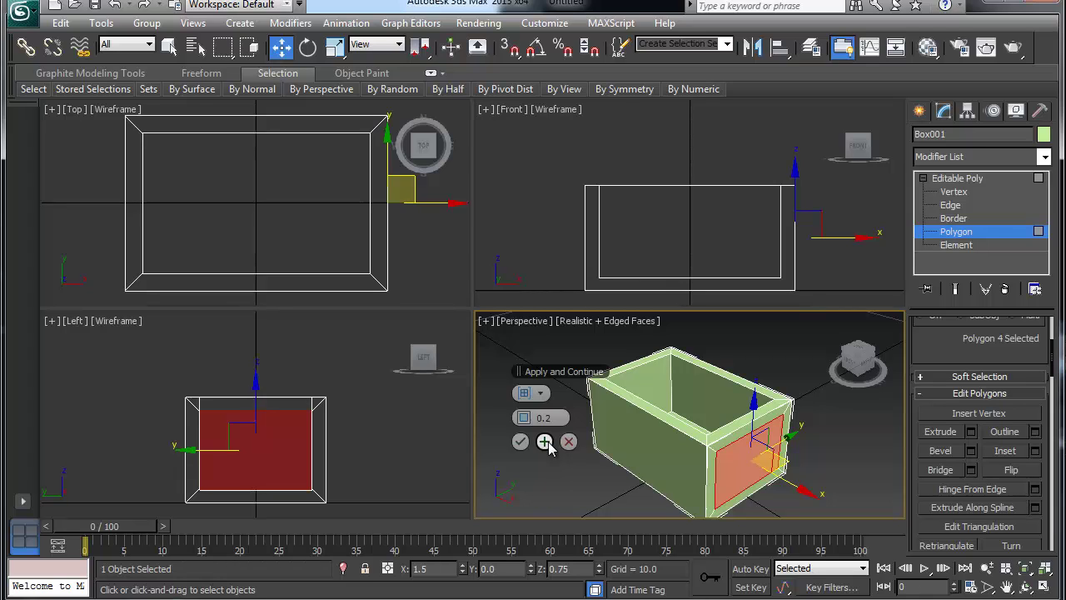
pyautogui.keyDown('ctrl'); pyautogui.click(651, 445); pyautogui.keyUp('ctrl')
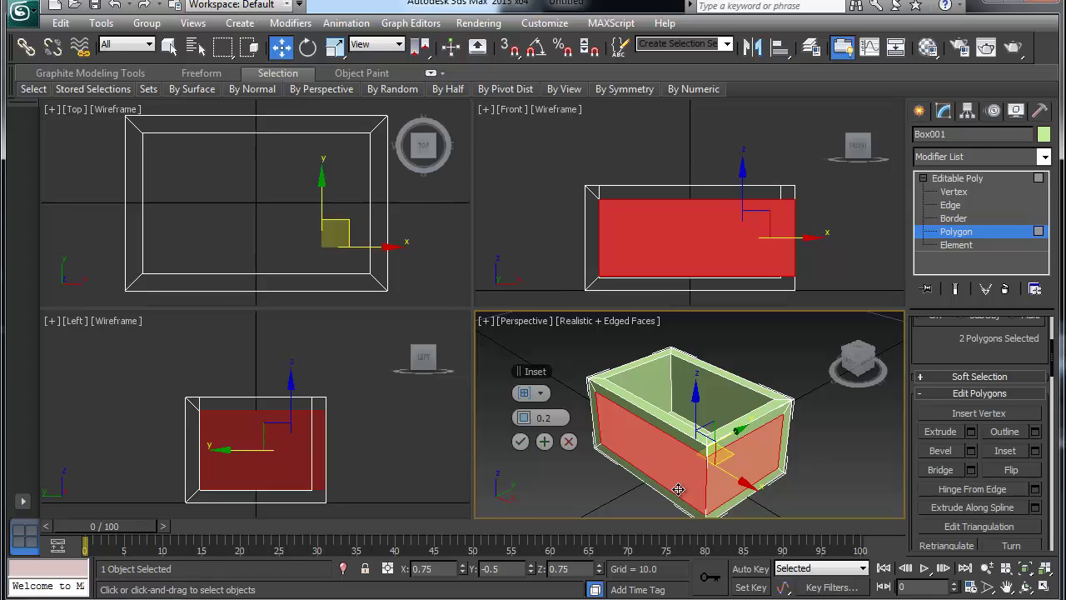
pyautogui.click(766, 458)
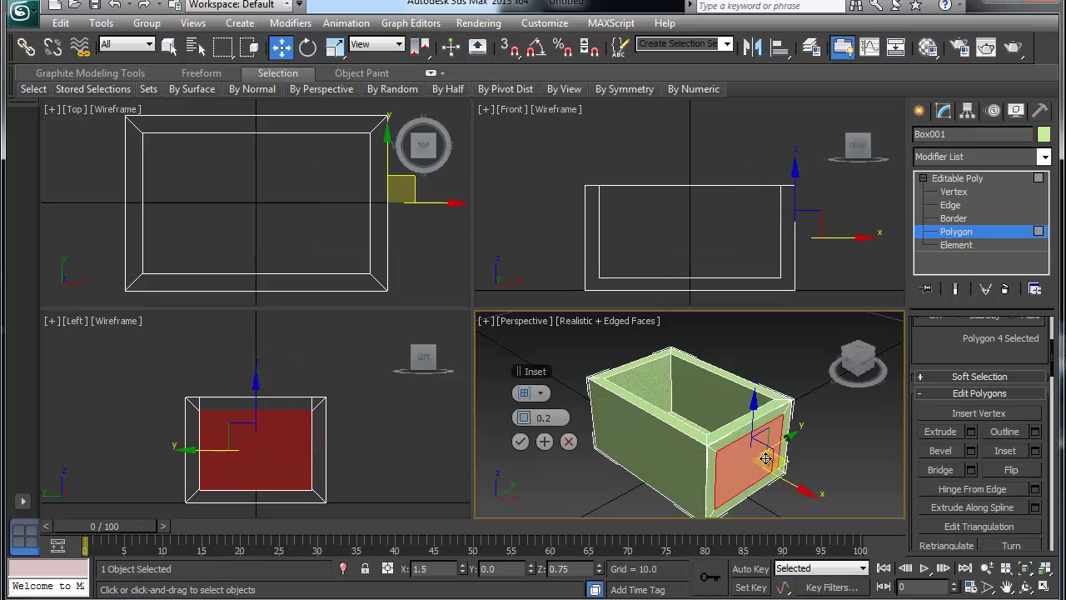
pyautogui.click(543, 441)
pyautogui.click(666, 454)
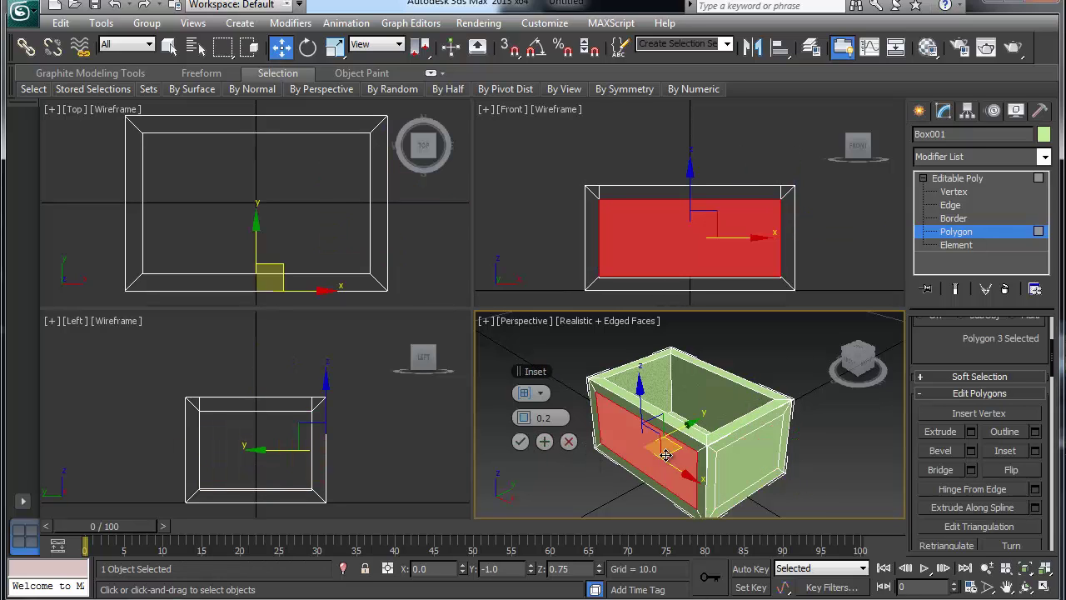
pyautogui.click(544, 440)
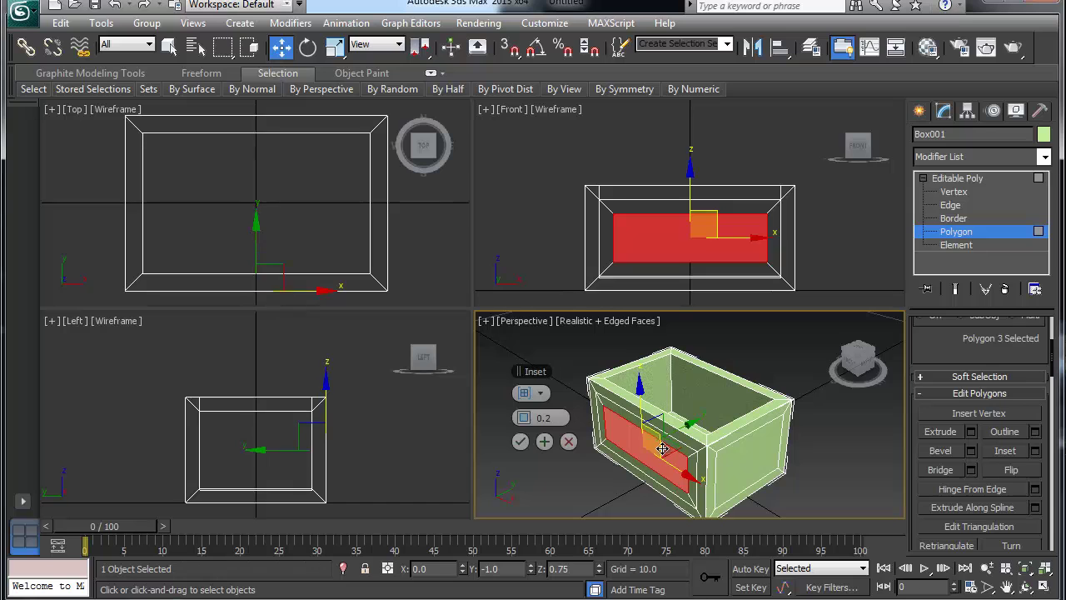
# - Inset the opposite end, back, and bottom faces by 0.2, finishing with OK
pyautogui.keyDown('alt'); pyautogui.moveTo(639, 450); pyautogui.dragTo(815, 454, button='middle'); pyautogui.keyUp('alt')
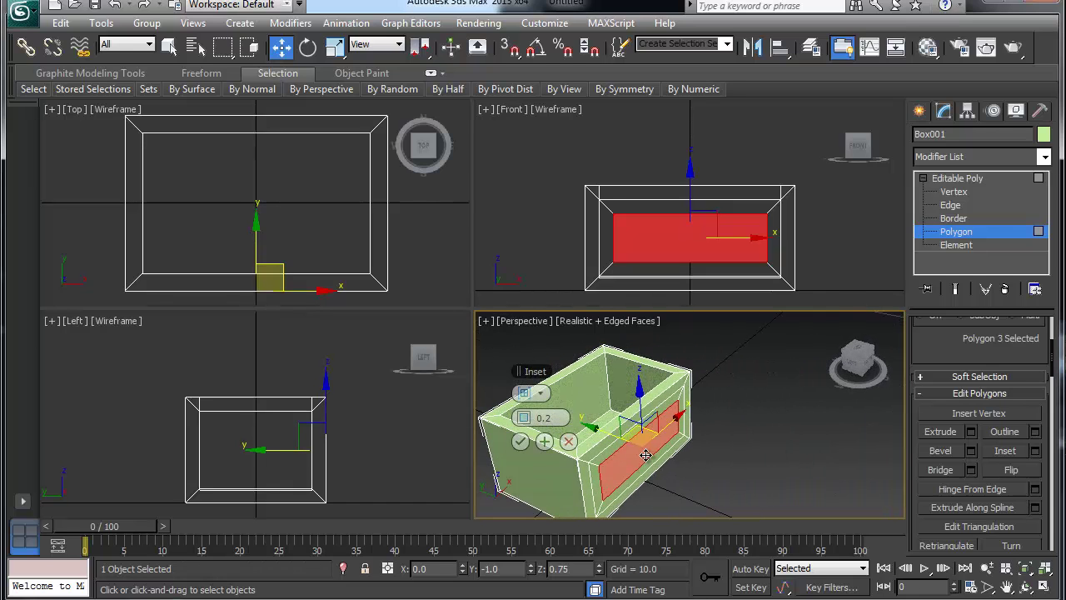
pyautogui.keyDown('alt'); pyautogui.moveTo(646, 454); pyautogui.dragTo(721, 431, button='middle'); pyautogui.keyUp('alt')
pyautogui.click(686, 433)
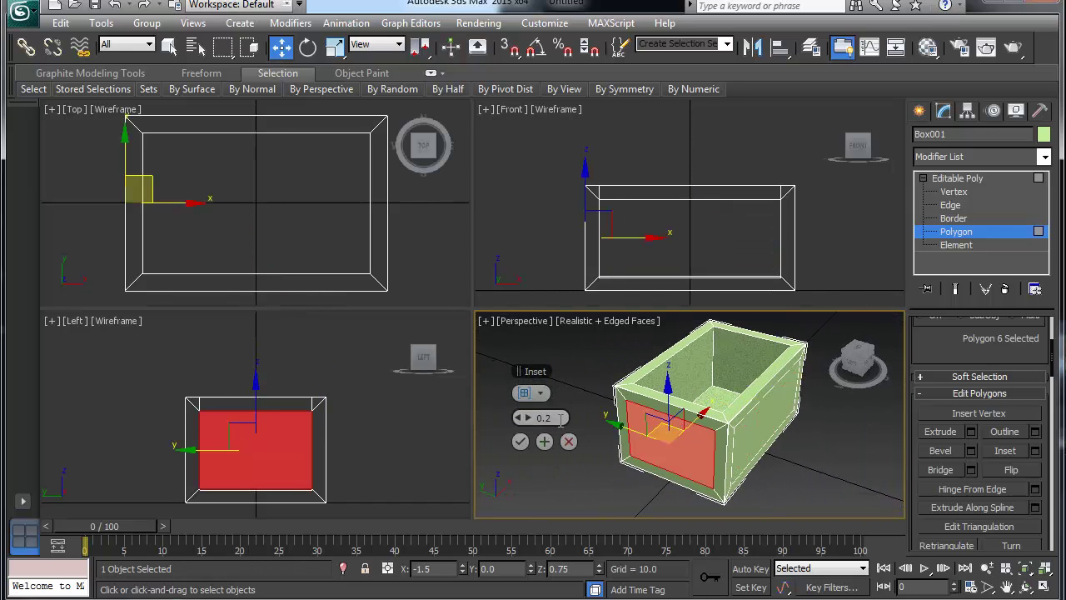
pyautogui.click(544, 441)
pyautogui.keyDown('alt'); pyautogui.moveTo(575, 441); pyautogui.dragTo(778, 424, button='middle'); pyautogui.keyUp('alt')
pyautogui.click(684, 432)
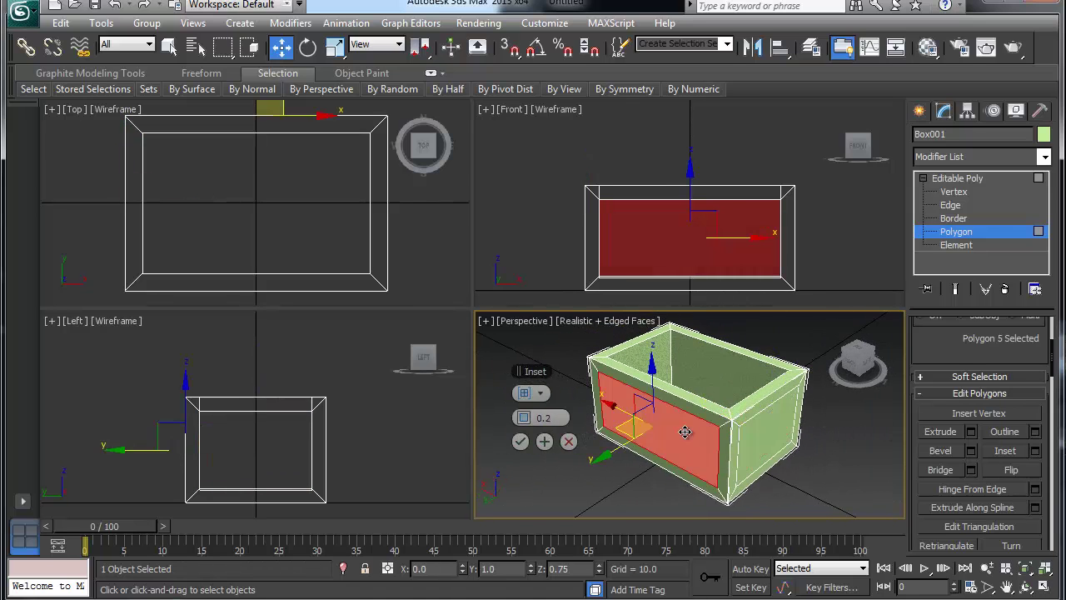
pyautogui.click(544, 441)
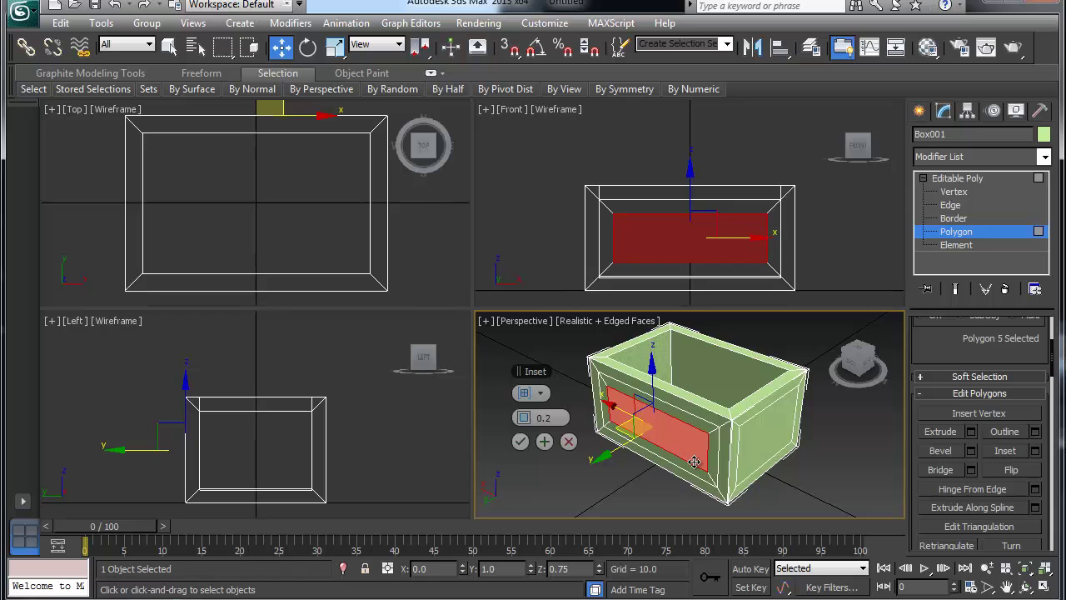
pyautogui.keyDown('alt'); pyautogui.moveTo(583, 416); pyautogui.dragTo(686, 362, button='middle'); pyautogui.keyUp('alt')
pyautogui.click(721, 451)
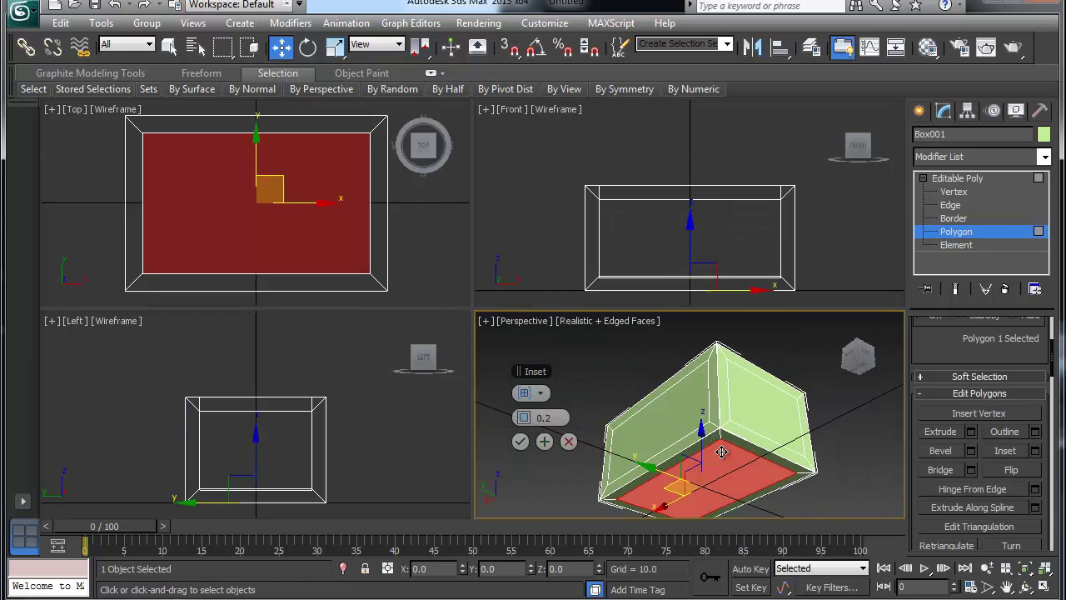
pyautogui.click(520, 441)
pyautogui.keyDown('alt'); pyautogui.moveTo(722, 395); pyautogui.dragTo(662, 492, button='middle'); pyautogui.keyUp('alt')
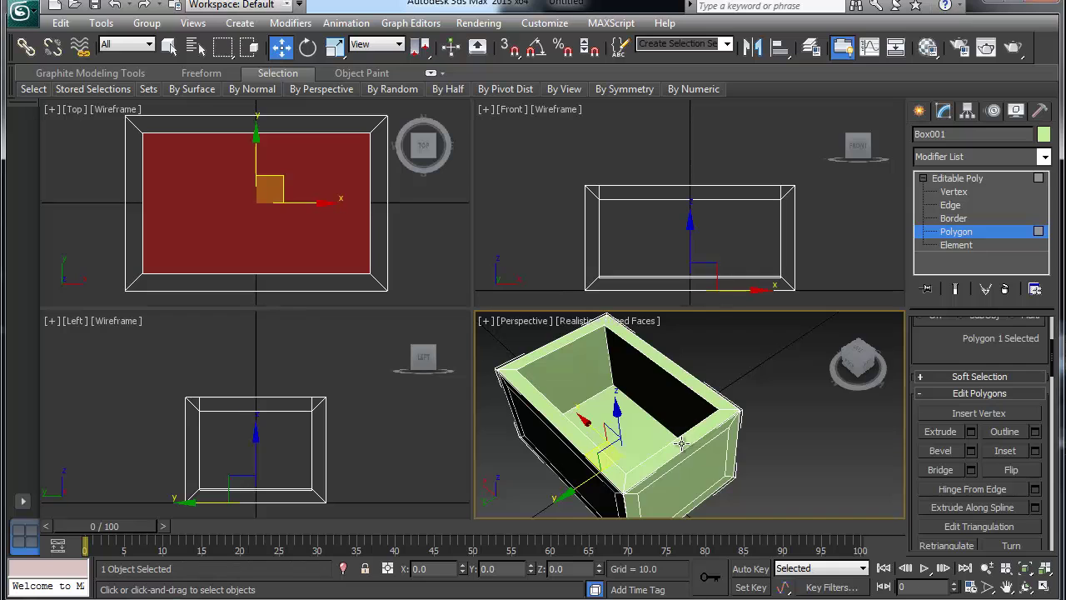
pyautogui.keyDown('alt'); pyautogui.moveTo(682, 442); pyautogui.dragTo(673, 393, button='middle'); pyautogui.keyUp('alt')
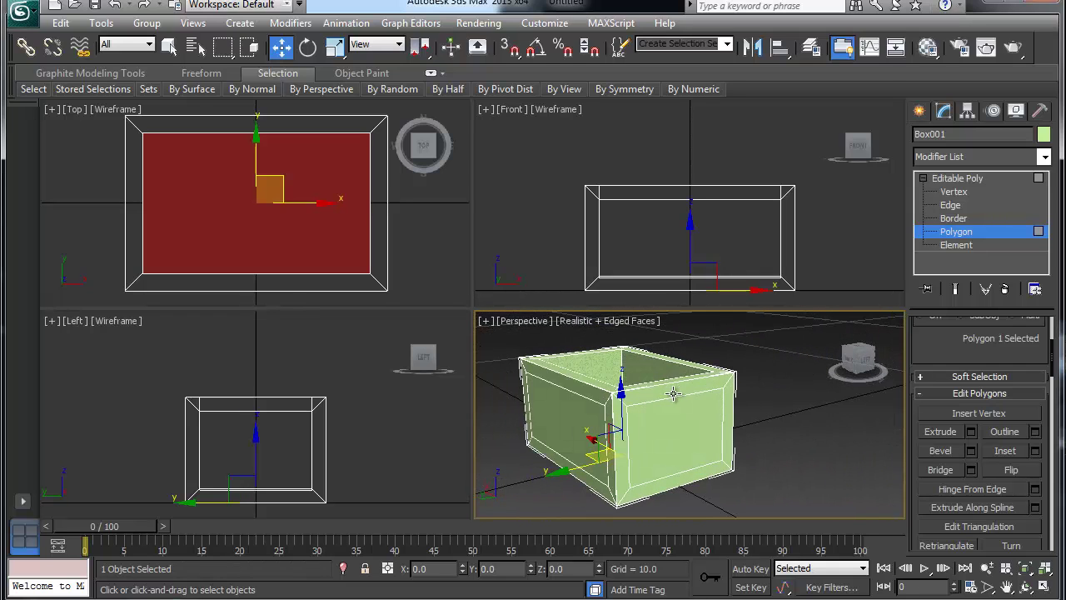
pyautogui.click(970, 432)
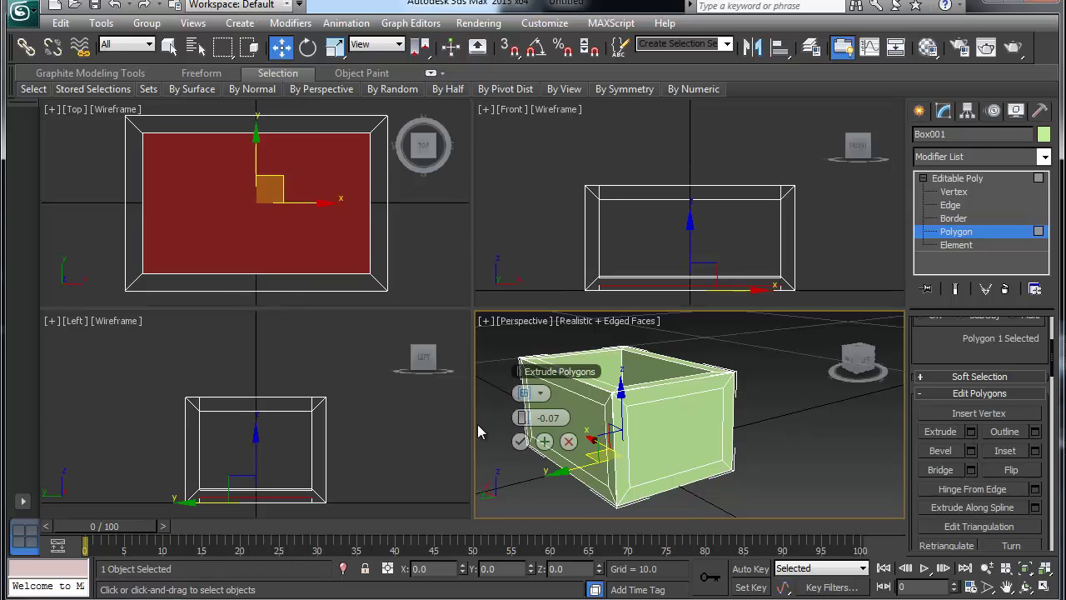
pyautogui.click(663, 429)
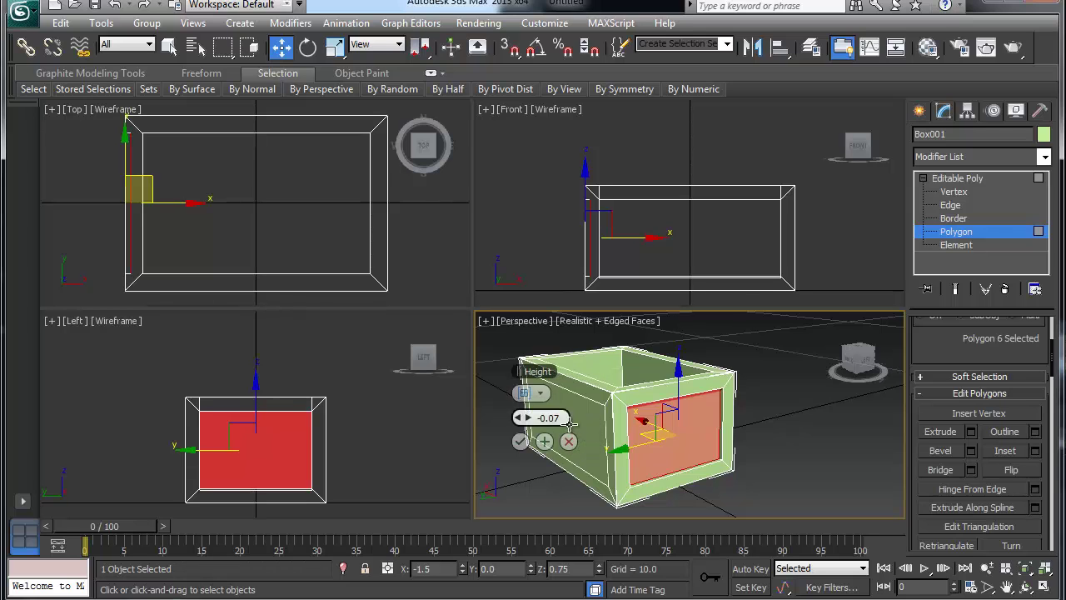
pyautogui.keyDown('alt'); pyautogui.moveTo(606, 432); pyautogui.dragTo(671, 411, button='middle'); pyautogui.keyUp('alt')
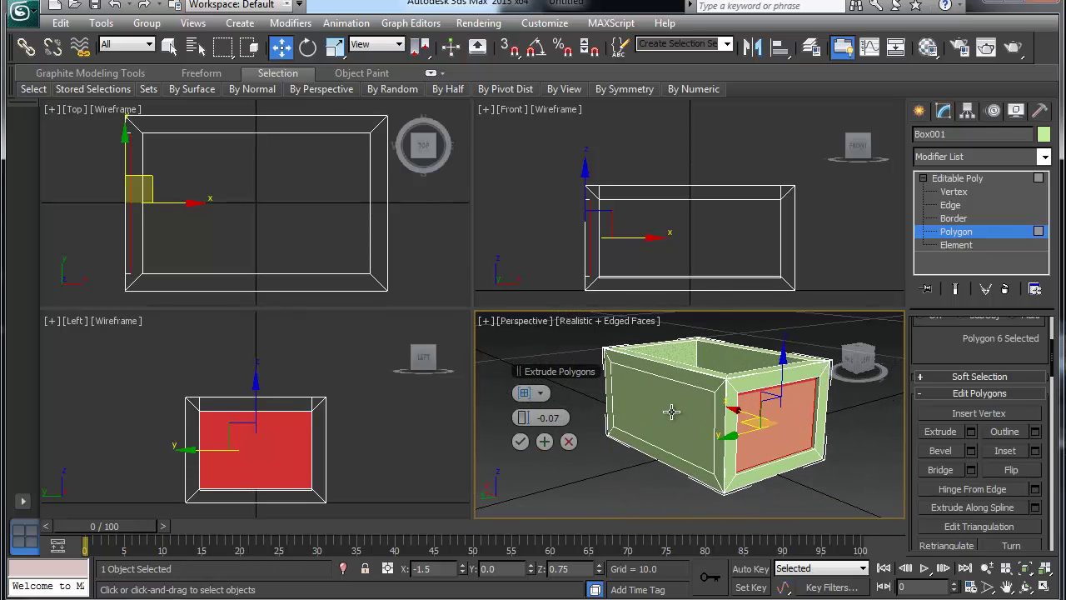
pyautogui.keyDown('ctrl'); pyautogui.click(672, 412); pyautogui.keyUp('ctrl')
pyautogui.keyDown('alt'); pyautogui.moveTo(637, 435); pyautogui.dragTo(849, 379, button='middle'); pyautogui.keyUp('alt')
pyautogui.keyDown('ctrl'); pyautogui.click(607, 454); pyautogui.keyUp('ctrl')
pyautogui.keyDown('ctrl'); pyautogui.click(741, 428); pyautogui.keyUp('ctrl')
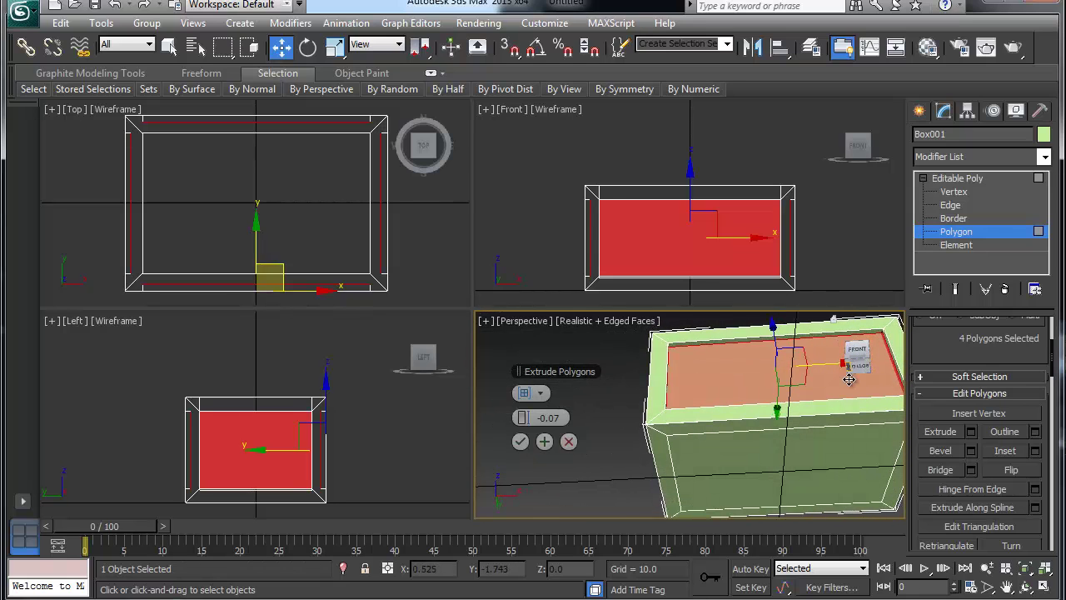
pyautogui.keyDown('ctrl'); pyautogui.click(832, 444); pyautogui.keyUp('ctrl')
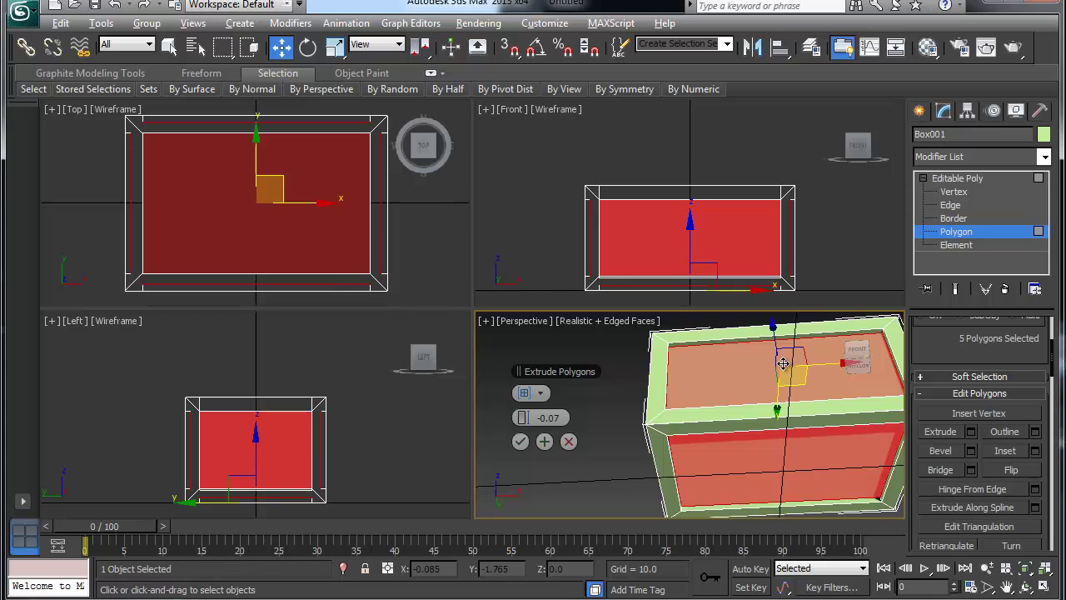
pyautogui.keyDown('alt'); pyautogui.moveTo(832, 443); pyautogui.dragTo(790, 455, button='middle'); pyautogui.keyUp('alt')
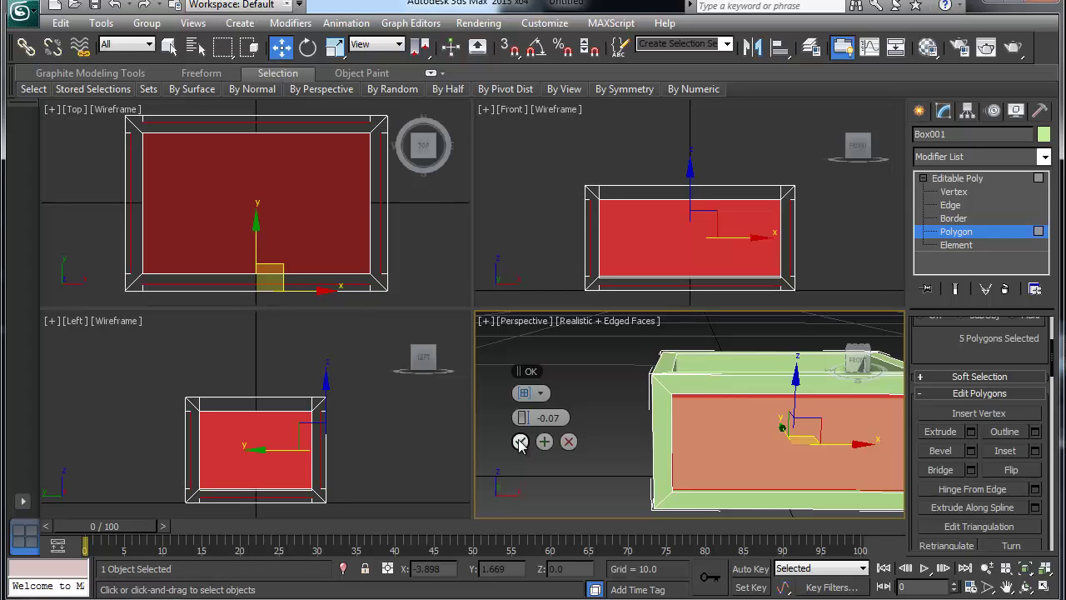
pyautogui.click(520, 442)
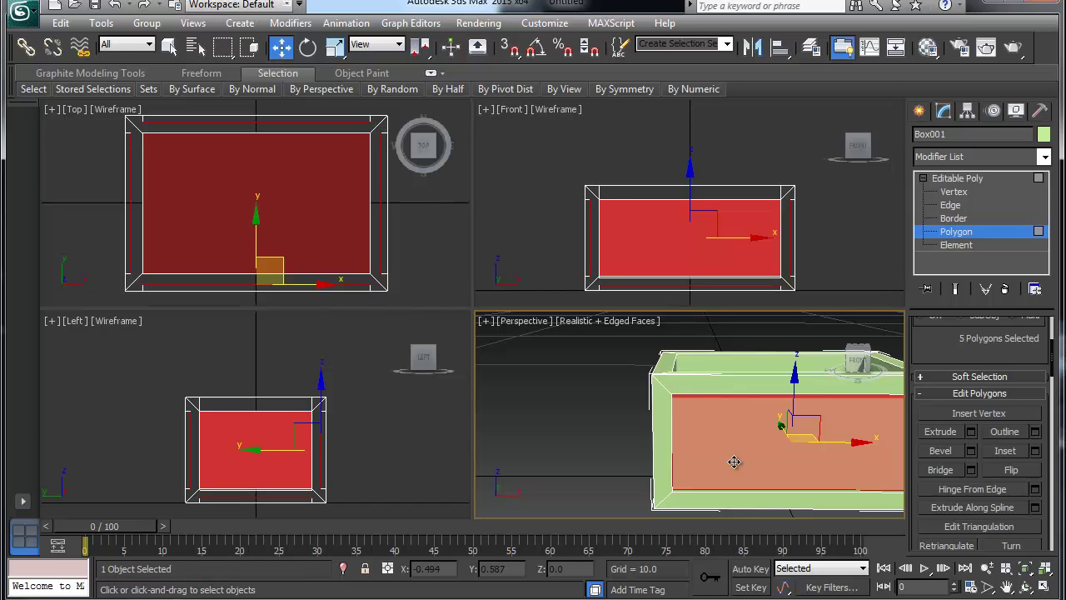
pyautogui.keyDown('alt'); pyautogui.moveTo(725, 440); pyautogui.dragTo(607, 436, button='middle'); pyautogui.keyUp('alt')
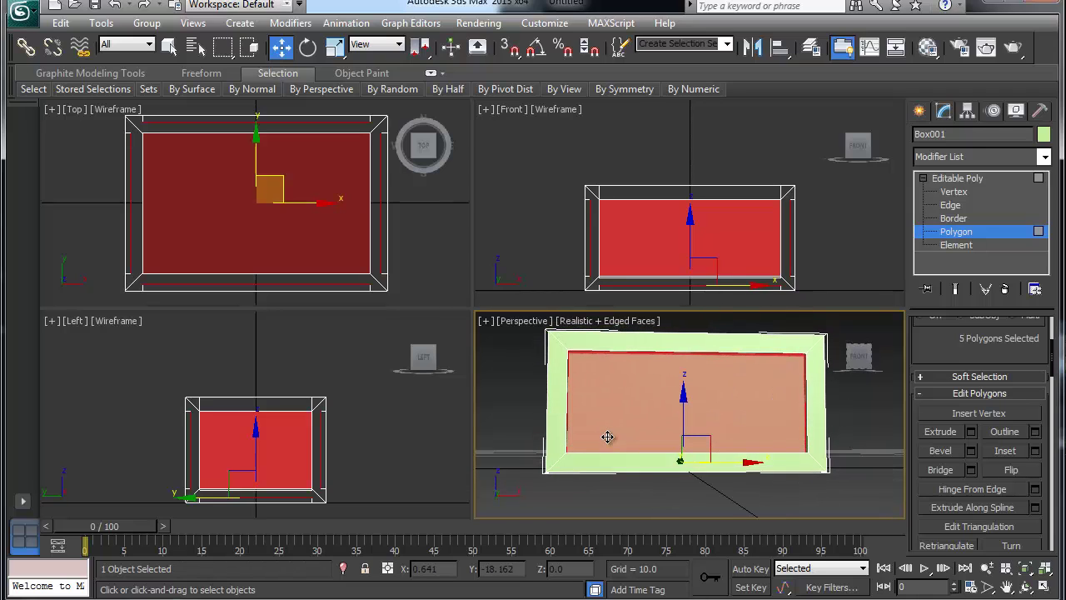
pyautogui.keyDown('alt'); pyautogui.moveTo(698, 390); pyautogui.dragTo(701, 406, button='middle'); pyautogui.keyUp('alt')
# - At Vertex level, scale the box's bottom vertices inward along X in the Front view
pyautogui.click(962, 193)
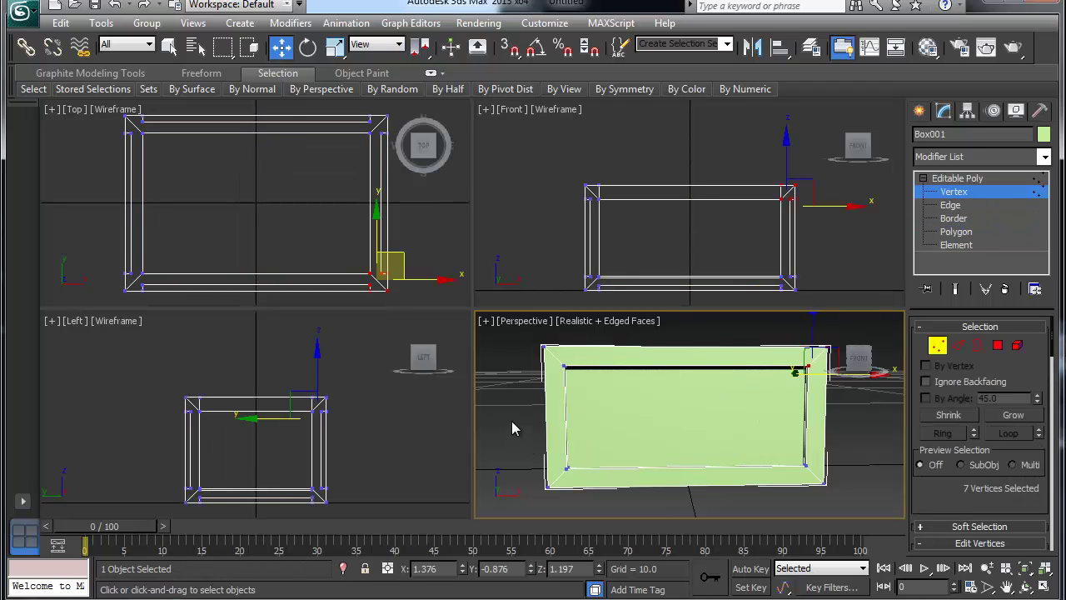
pyautogui.keyDown('alt'); pyautogui.moveTo(512, 425); pyautogui.dragTo(507, 419, button='middle'); pyautogui.keyUp('alt')
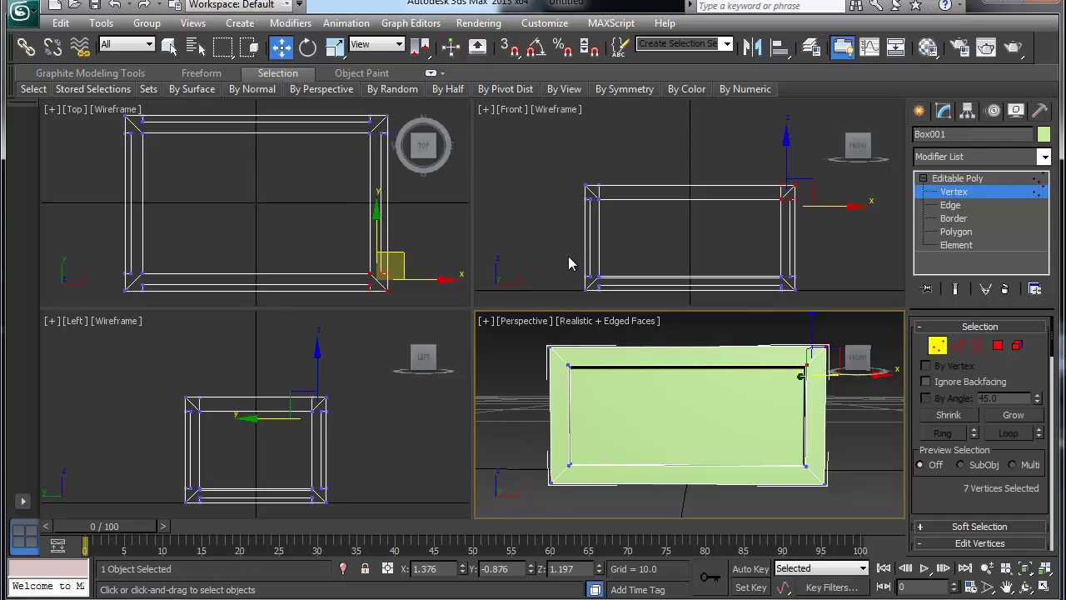
pyautogui.moveTo(567, 256); pyautogui.dragTo(813, 310)
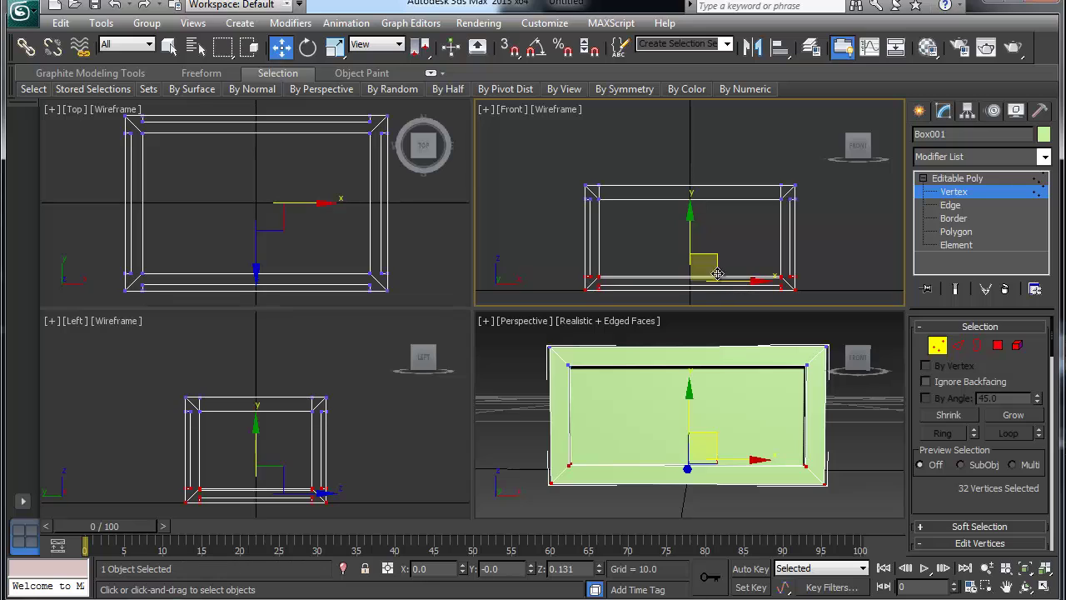
pyautogui.press('r')
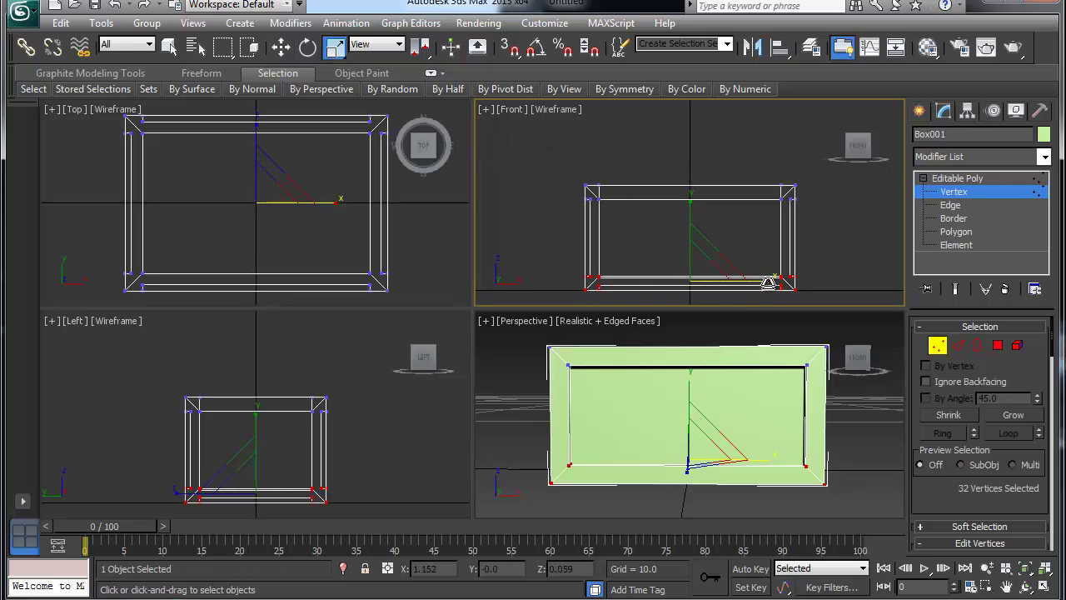
pyautogui.moveTo(765, 279); pyautogui.dragTo(758, 283)
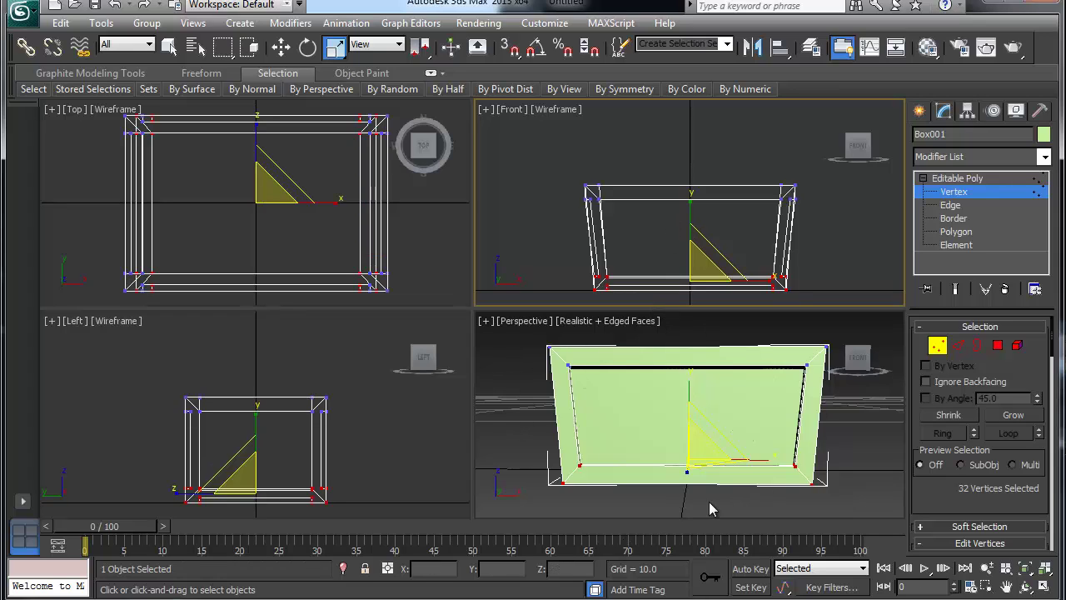
# - Restore the Perspective view, narrow the bottom vertices further, and deselect them
pyautogui.keyDown('alt'); pyautogui.moveTo(657, 467); pyautogui.dragTo(827, 465, button='middle'); pyautogui.keyUp('alt')
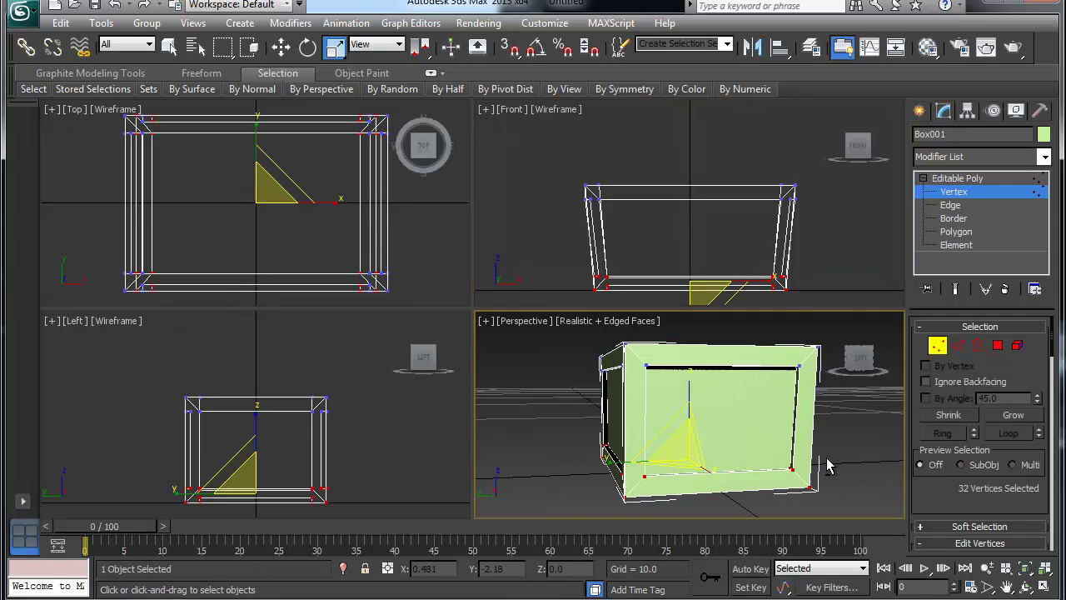
pyautogui.hotkey('shift', 'z')
pyautogui.moveTo(363, 493); pyautogui.dragTo(370, 467, button='middle')
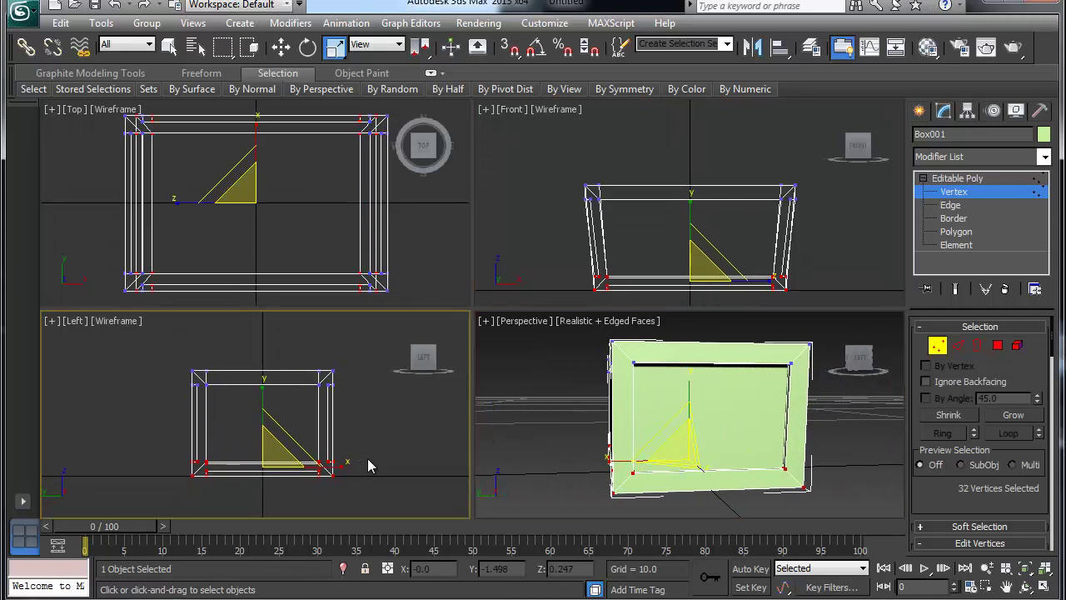
pyautogui.moveTo(330, 469); pyautogui.dragTo(320, 473)
pyautogui.click(238, 496)
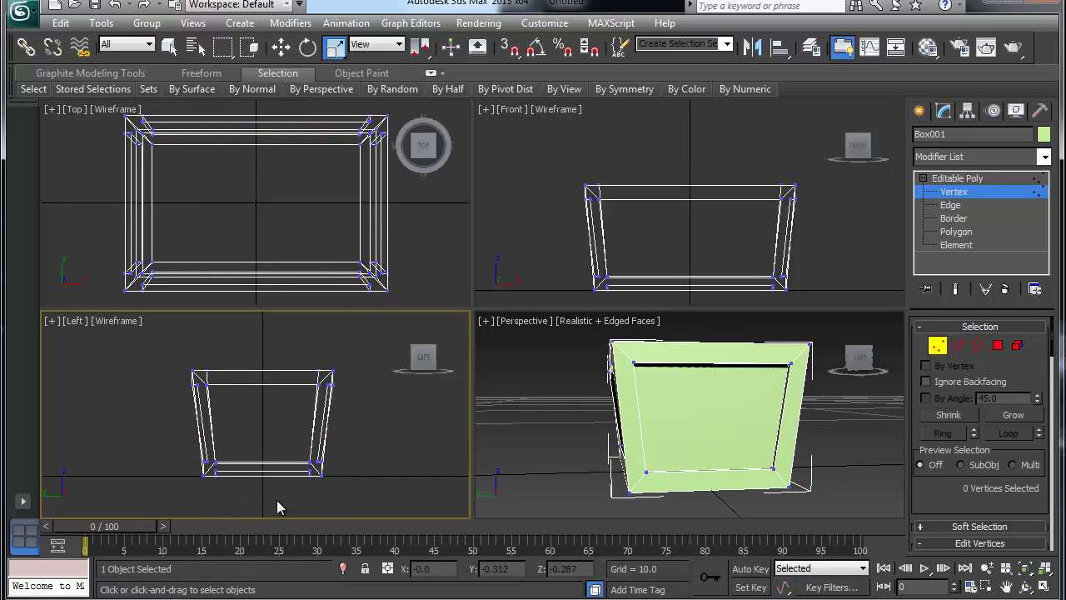
# - Scale the bottom vertices inward in the side view, then reset that viewport to Left
pyautogui.moveTo(211, 485); pyautogui.dragTo(319, 458)
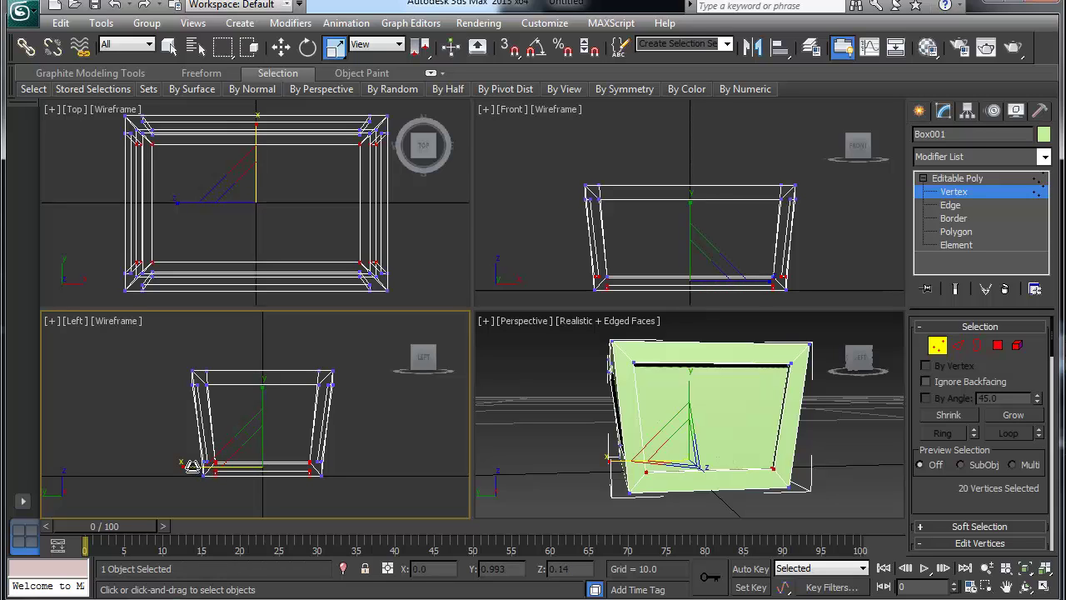
pyautogui.moveTo(192, 466); pyautogui.dragTo(197, 463)
pyautogui.moveTo(197, 463)
pyautogui.keyDown('alt'); pyautogui.mouseDown(button='middle')
pyautogui.moveTo(214, 471)
pyautogui.moveTo(283, 454)
pyautogui.moveTo(325, 471)
pyautogui.moveTo(238, 481)
pyautogui.moveTo(220, 450)
pyautogui.moveTo(200, 463)
pyautogui.mouseUp(button='middle'); pyautogui.keyUp('alt')
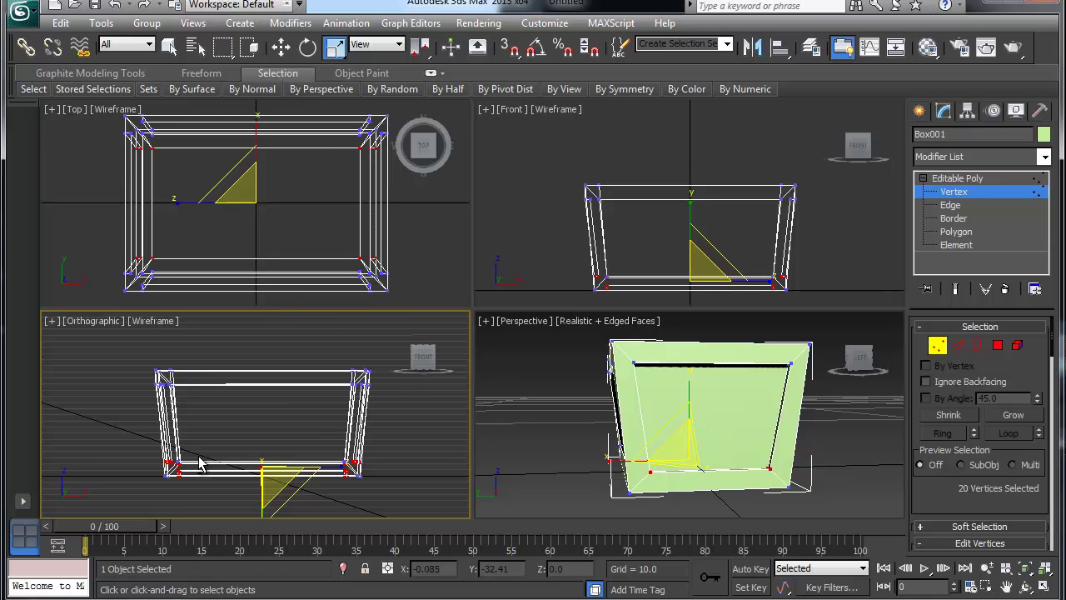
pyautogui.keyDown('alt'); pyautogui.moveTo(200, 463); pyautogui.dragTo(200, 470, button='middle'); pyautogui.keyUp('alt')
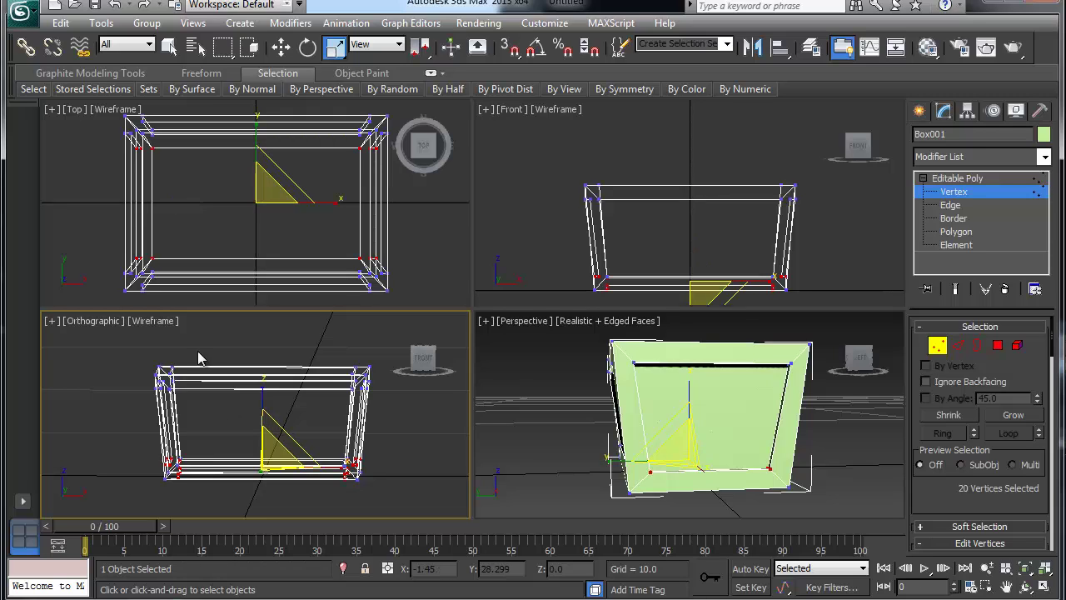
pyautogui.click(105, 327)
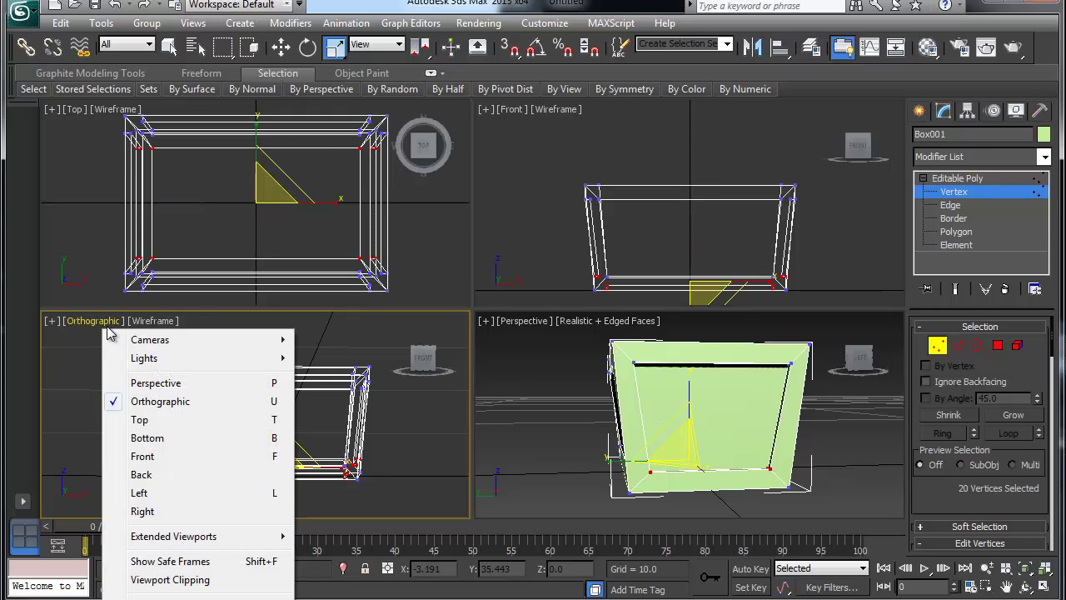
pyautogui.click(141, 492)
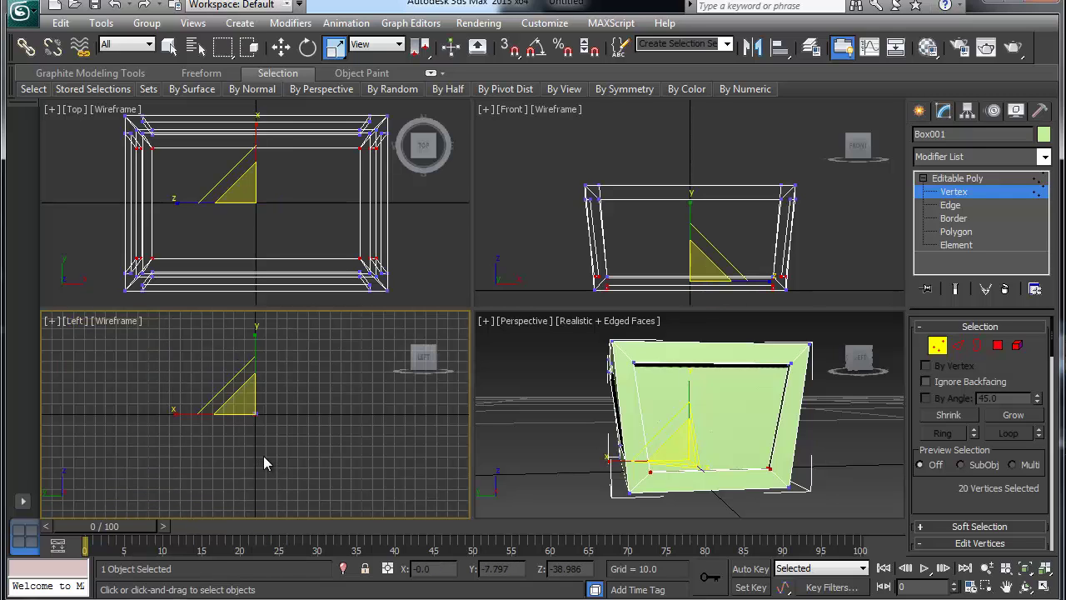
# - Reselect the bottom vertices in the Left view and scale them slightly outward
pyautogui.click(264, 464)
pyautogui.scroll(5, 263, 464)
pyautogui.moveTo(263, 464); pyautogui.dragTo(219, 428, button='middle')
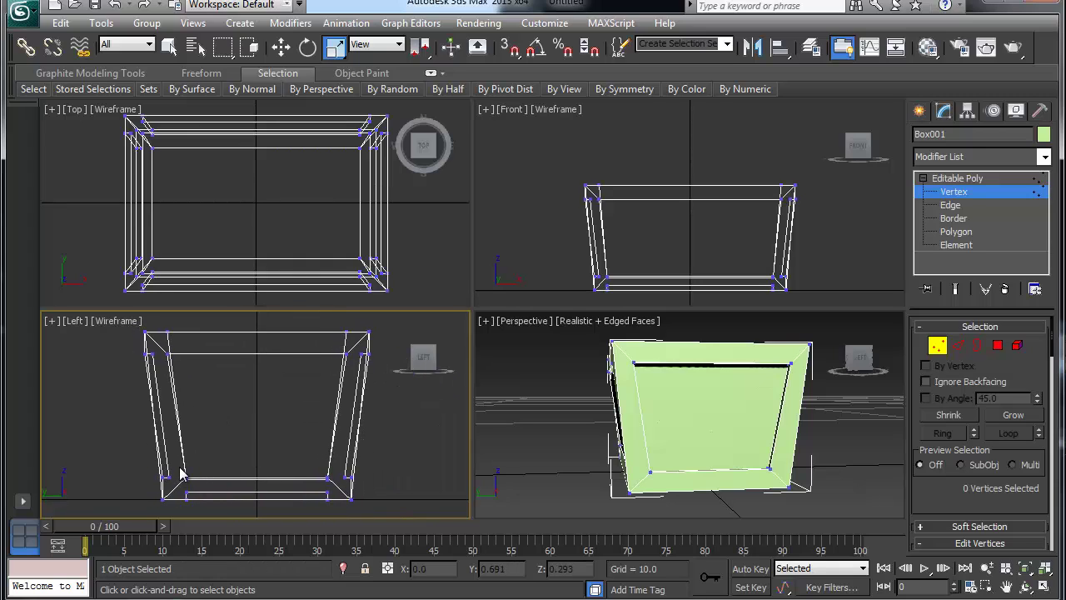
pyautogui.moveTo(180, 469); pyautogui.dragTo(330, 516)
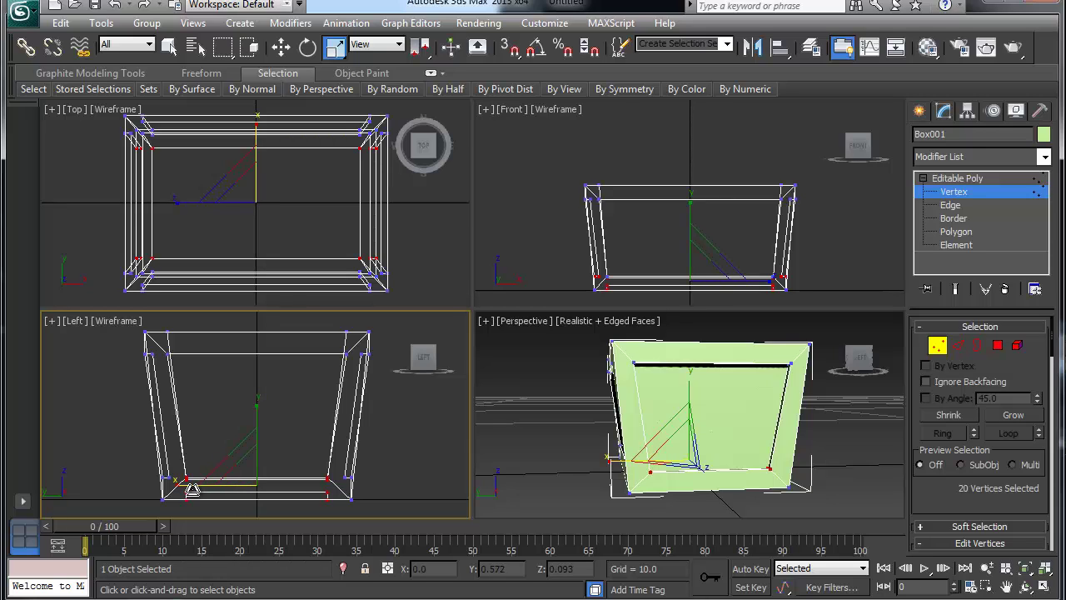
pyautogui.moveTo(192, 489); pyautogui.dragTo(191, 492)
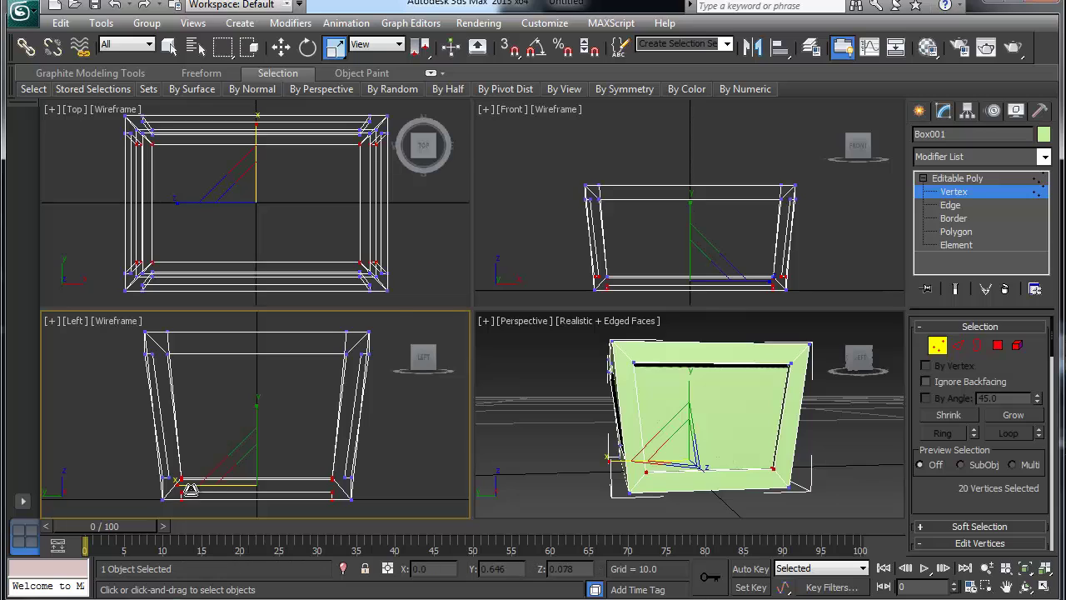
pyautogui.click(605, 274)
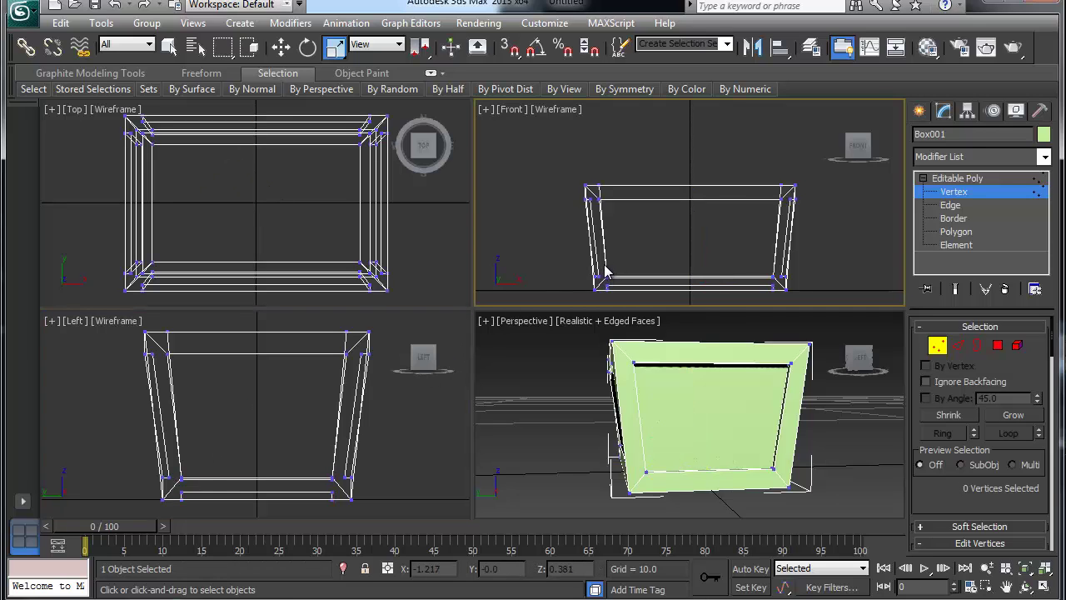
# - Scale the bottom vertices slightly outward along X in the Front viewport for a gentler taper
pyautogui.moveTo(602, 266); pyautogui.dragTo(755, 281)
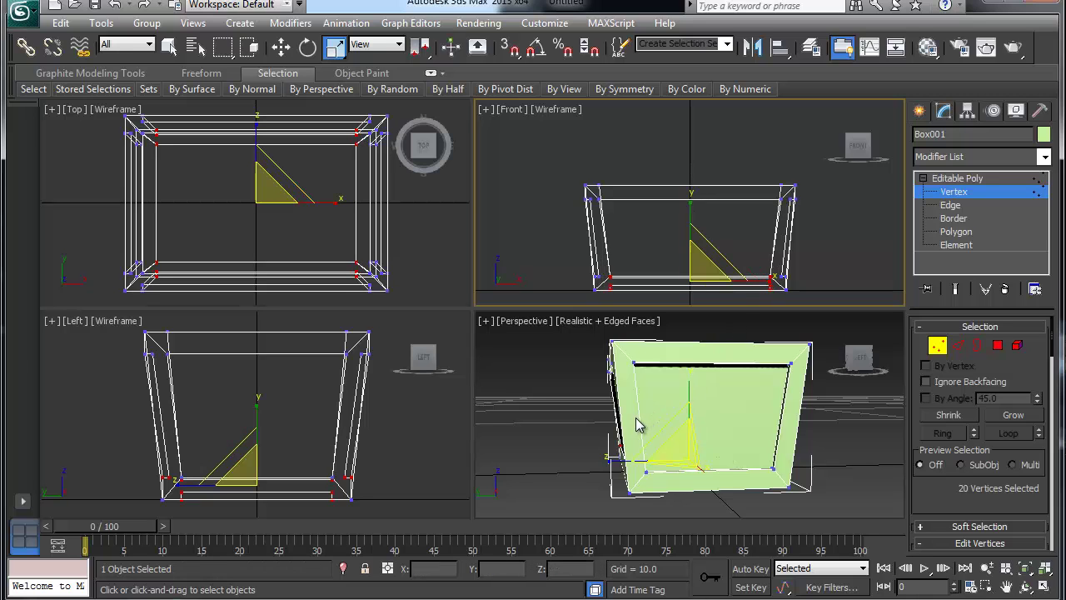
pyautogui.keyDown('alt'); pyautogui.moveTo(635, 422); pyautogui.dragTo(766, 428, button='middle'); pyautogui.keyUp('alt')
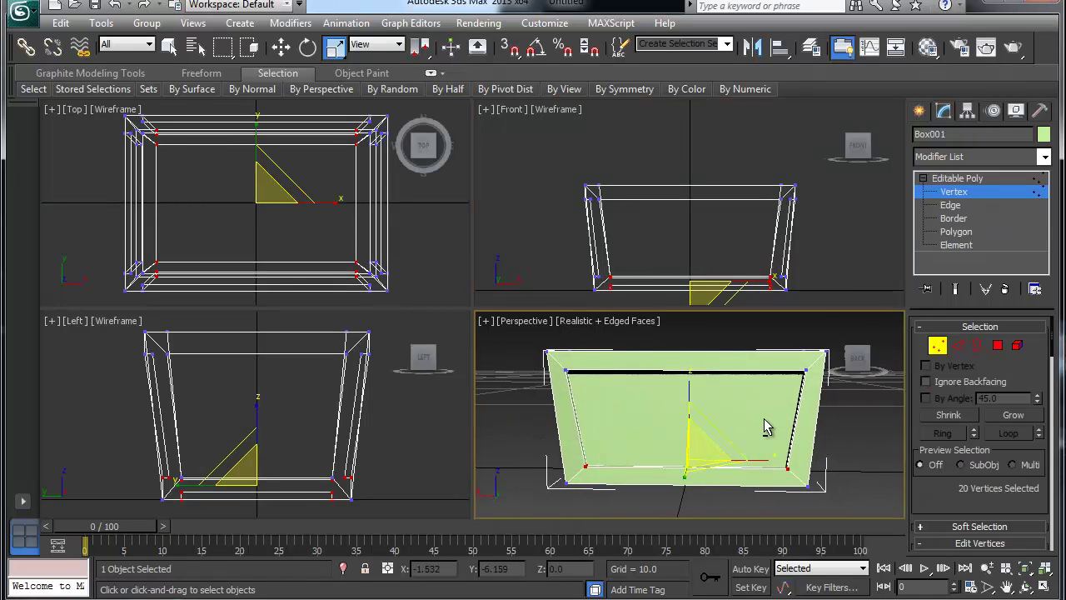
pyautogui.rightClick(767, 283)
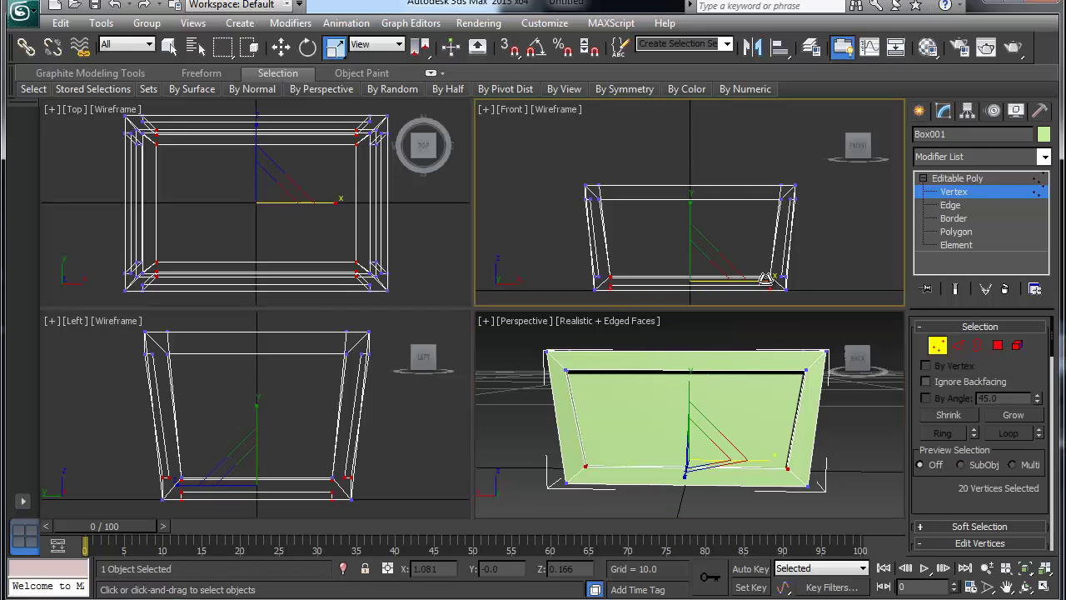
pyautogui.moveTo(765, 282); pyautogui.dragTo(767, 282)
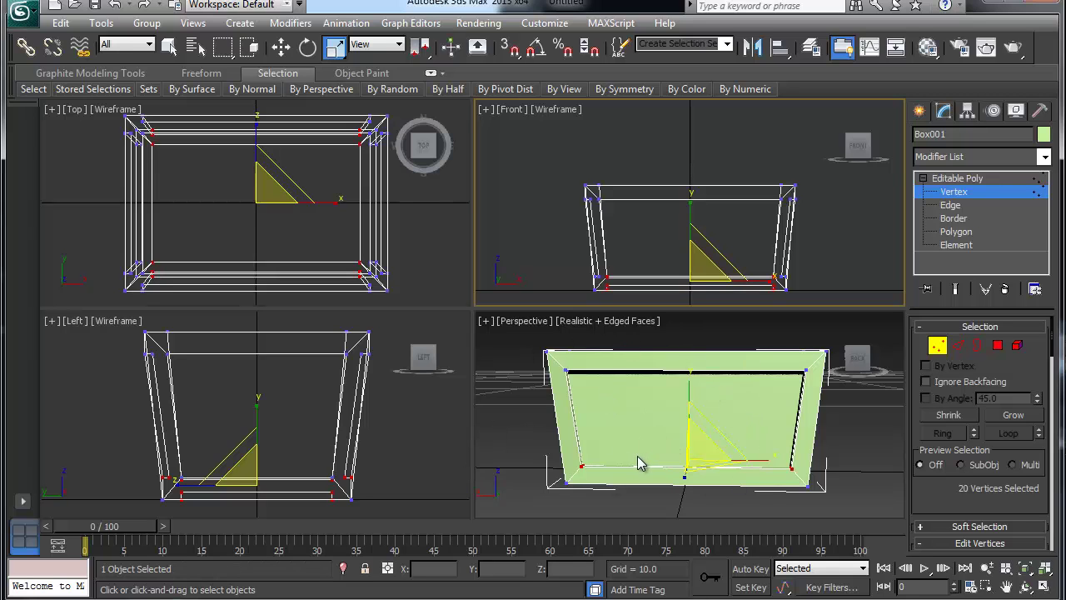
pyautogui.moveTo(674, 435)
pyautogui.keyDown('alt'); pyautogui.mouseDown(button='middle')
pyautogui.moveTo(749, 454)
pyautogui.moveTo(700, 493)
pyautogui.moveTo(745, 445)
pyautogui.moveTo(741, 479)
pyautogui.moveTo(731, 446)
pyautogui.moveTo(808, 430)
pyautogui.moveTo(677, 440)
pyautogui.mouseUp(button='middle'); pyautogui.keyUp('alt')
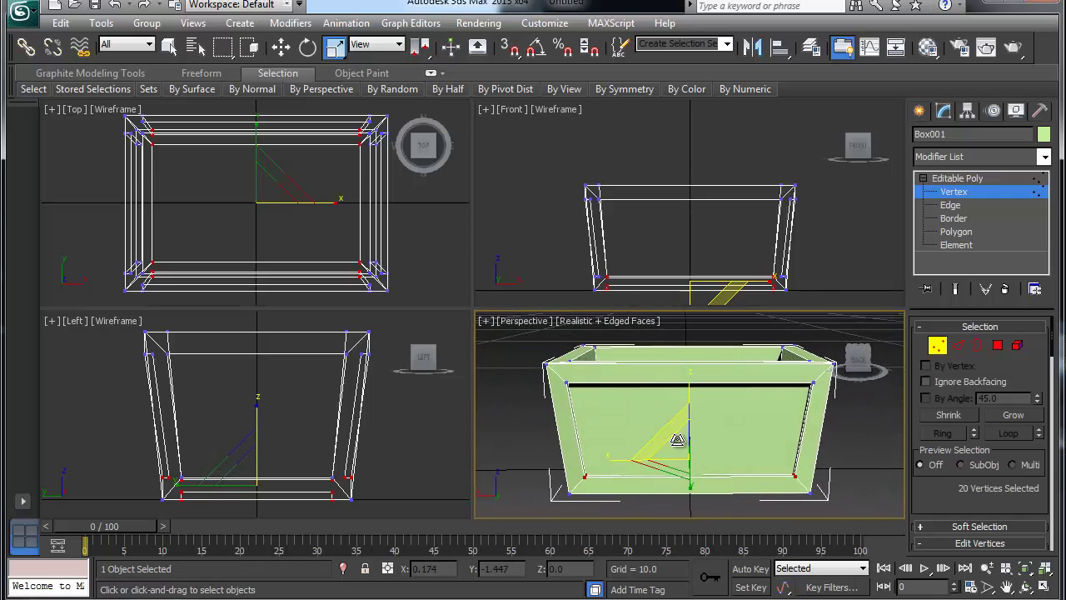